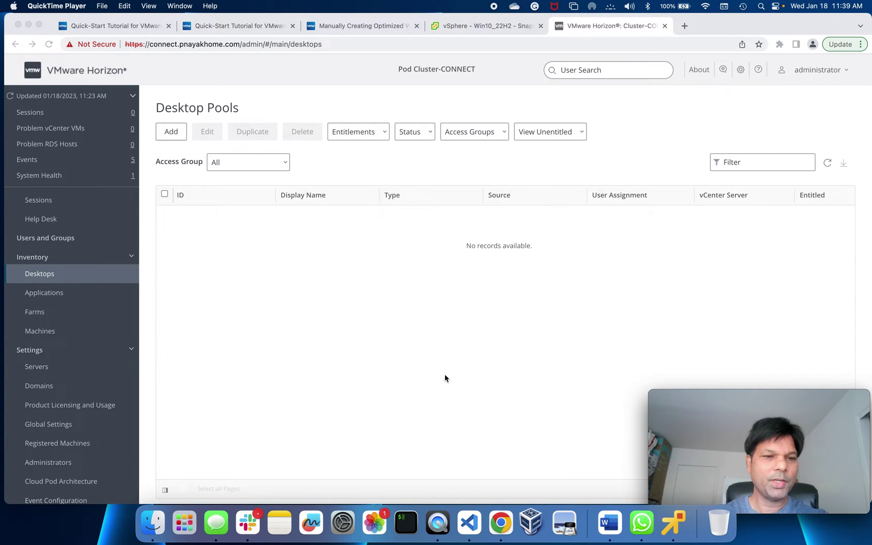
Bring the Horizon Console window with the empty Desktop Pools list to the front
left_click(54, 278)
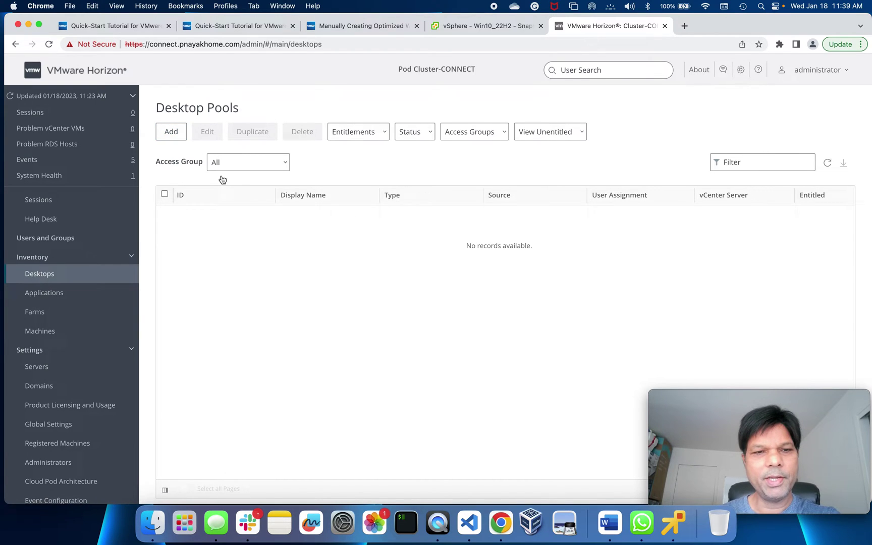
Start the Add Pool wizard with Automated Desktop Pool and review its info popover
left_click(178, 133)
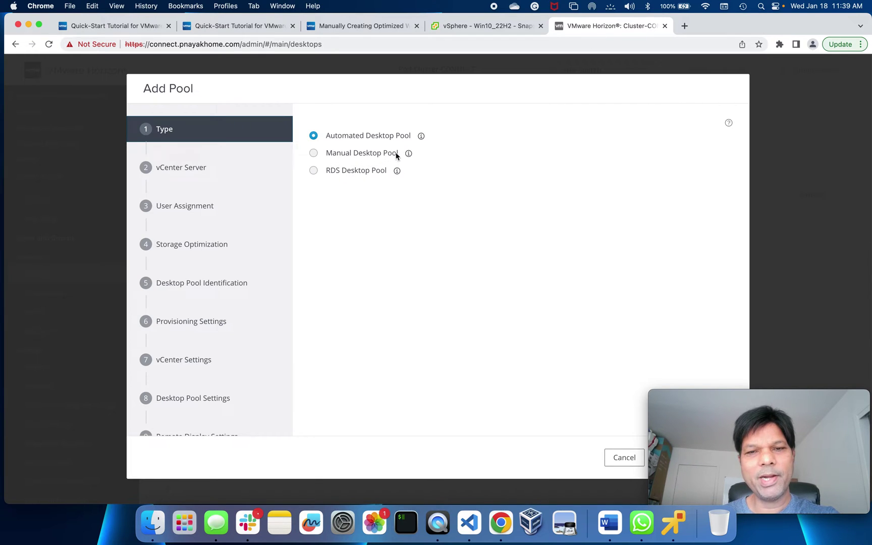
left_click(421, 137)
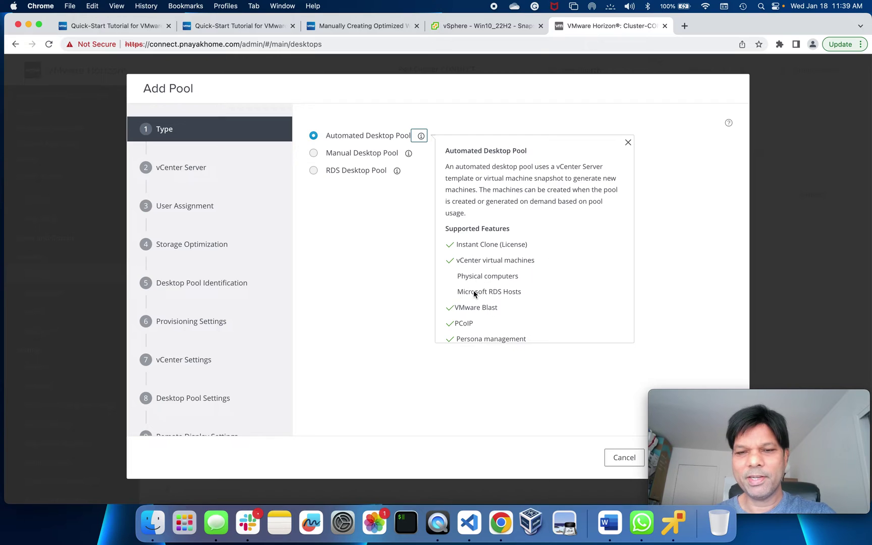
scroll(480, 314, "down", 2)
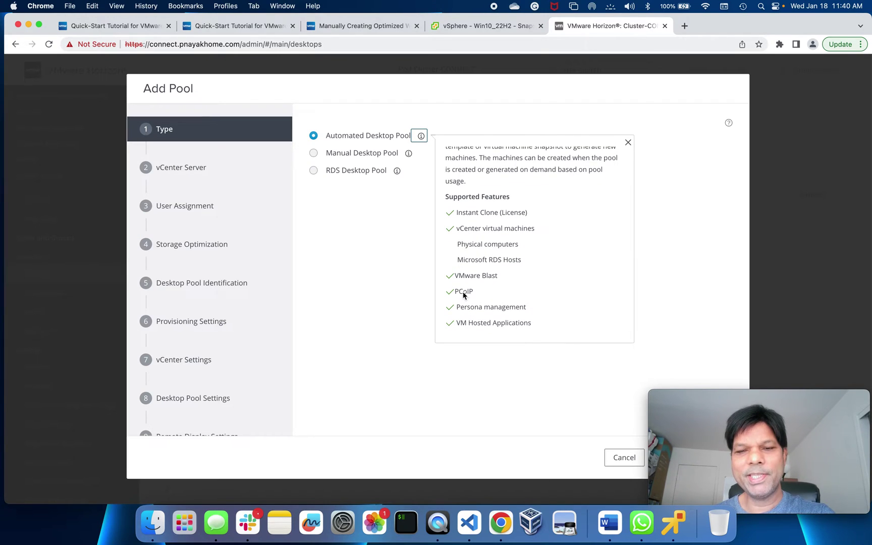
scroll(475, 316, "up", 2)
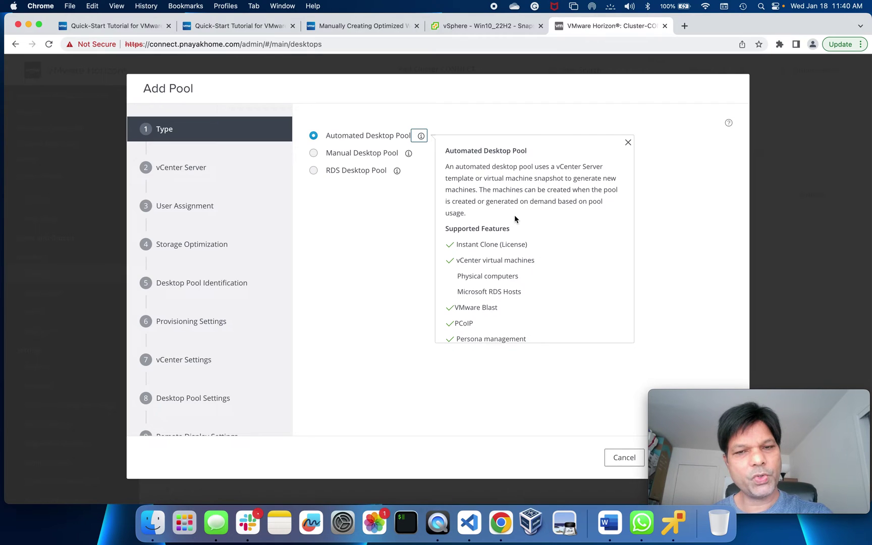
left_click(379, 238)
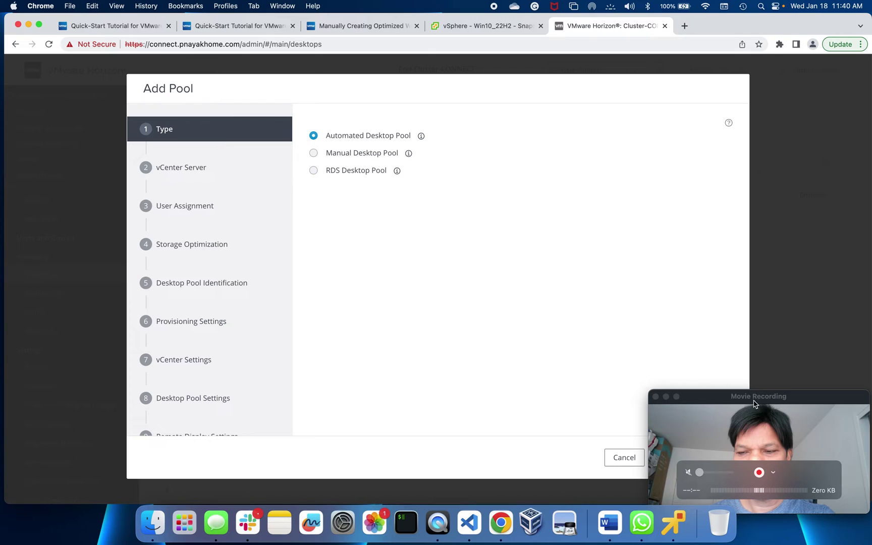
left_click_drag(809, 405, 181, 393)
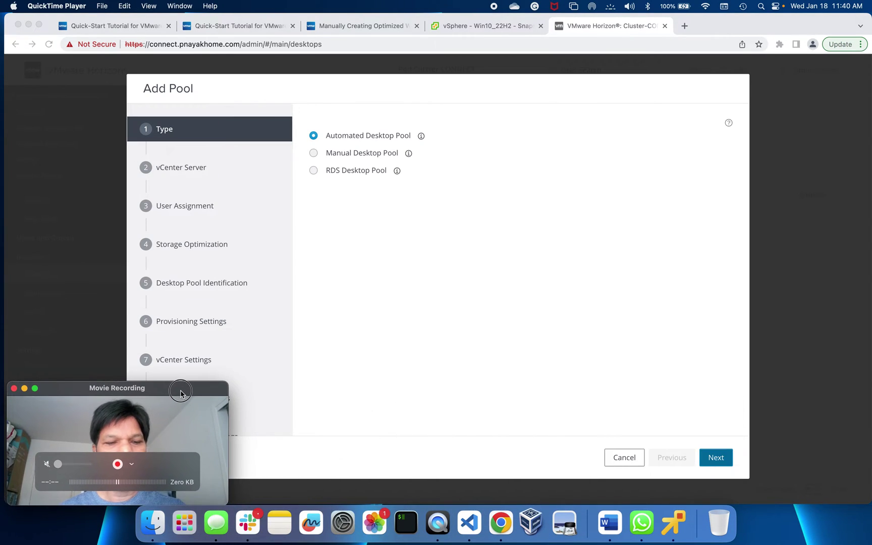
left_click(716, 461)
Advance to the vCenter Server step and read the Instant Clone explanation
left_click(714, 459)
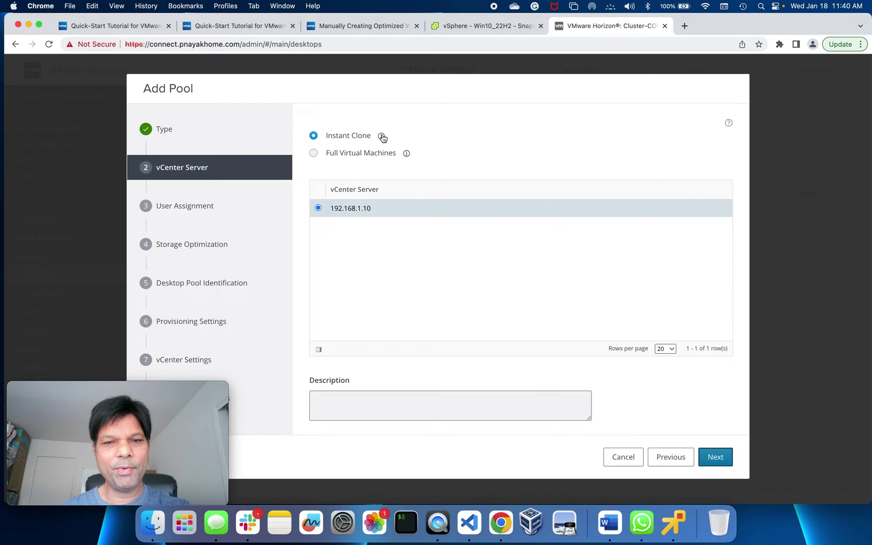
left_click(382, 137)
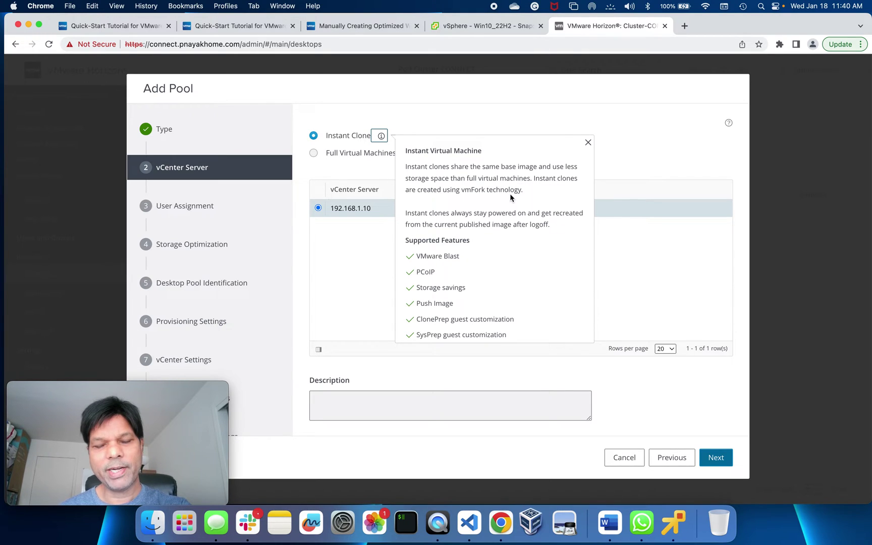
left_click_drag(406, 169, 544, 202)
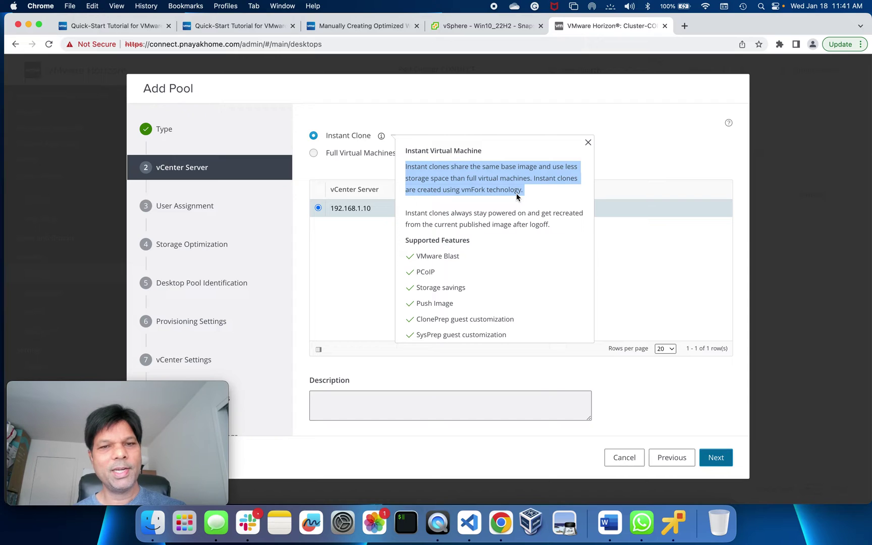
left_click(511, 112)
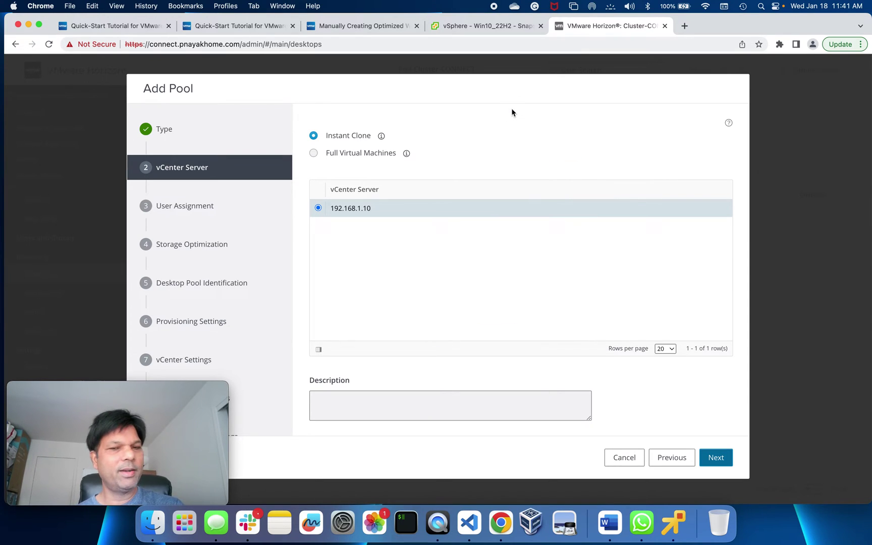
Switch the pool type to Full Virtual Machines, then back to Instant Clone
left_click(313, 154)
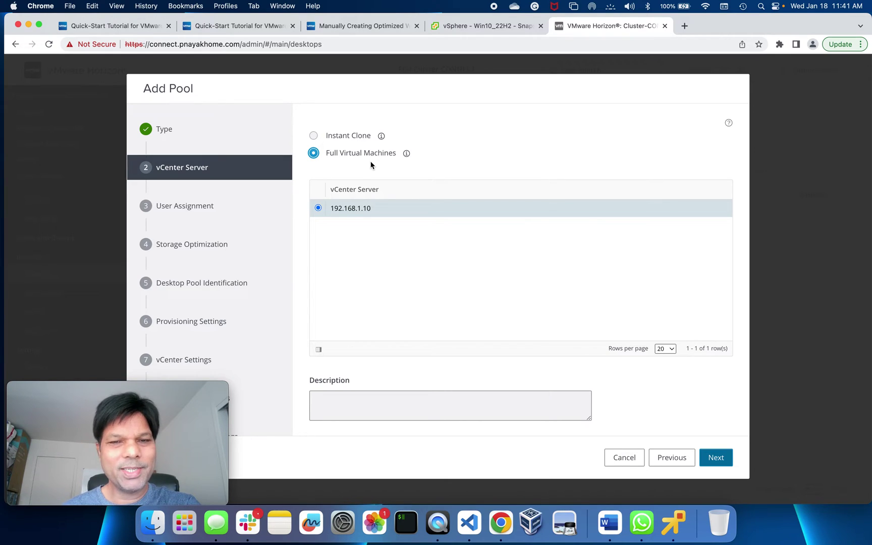
left_click(351, 137)
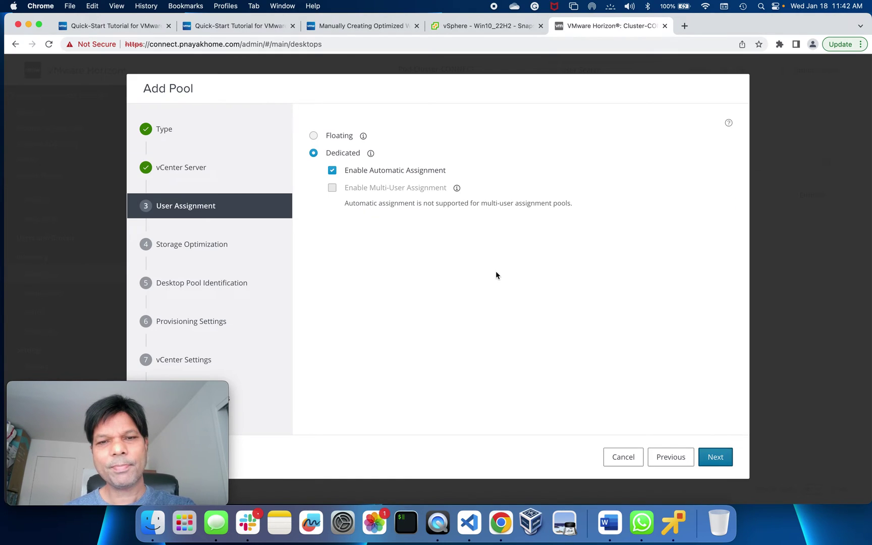
left_click(314, 136)
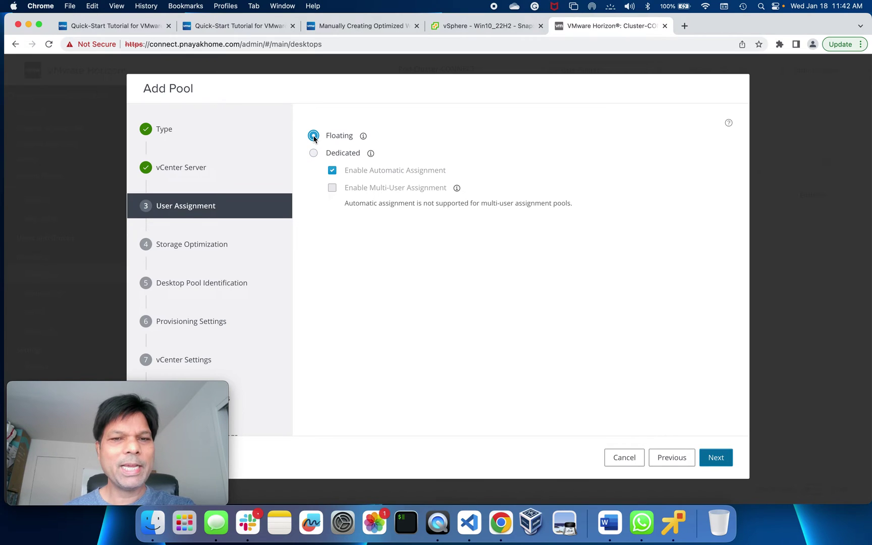
left_click(363, 138)
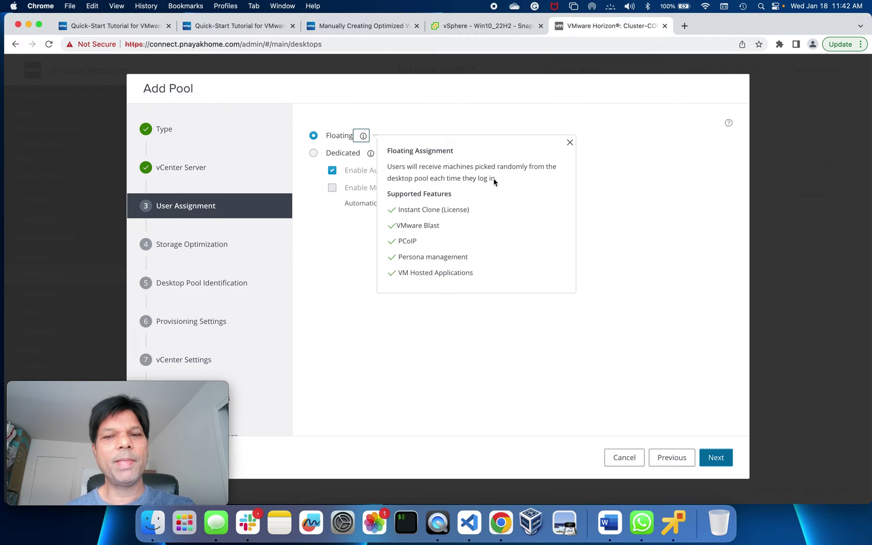
left_click(475, 339)
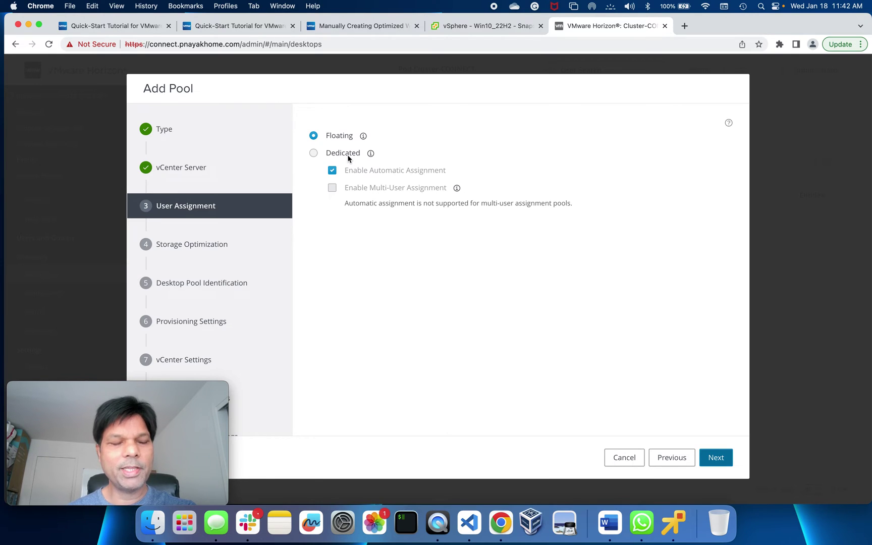
left_click(370, 153)
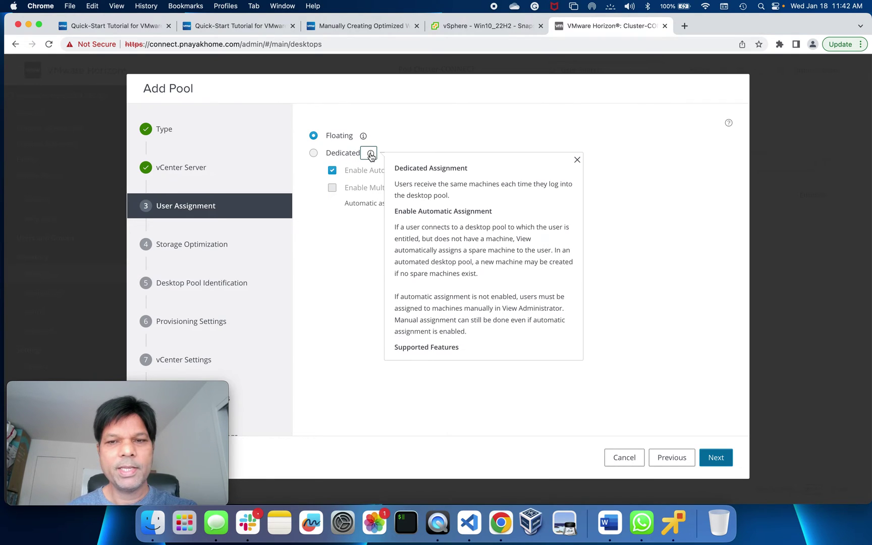
left_click(334, 298)
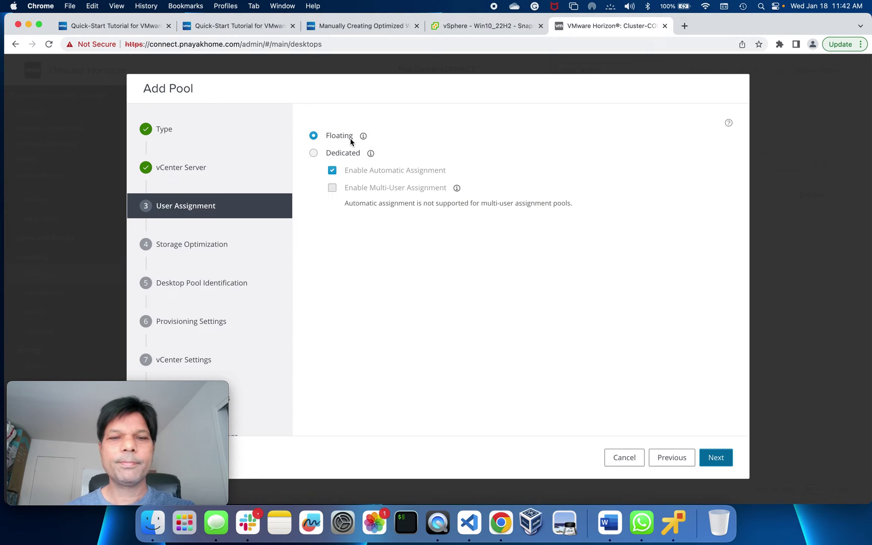
Leave Virtual SAN unused on Storage Optimization and continue to Desktop Pool Identification
left_click(715, 457)
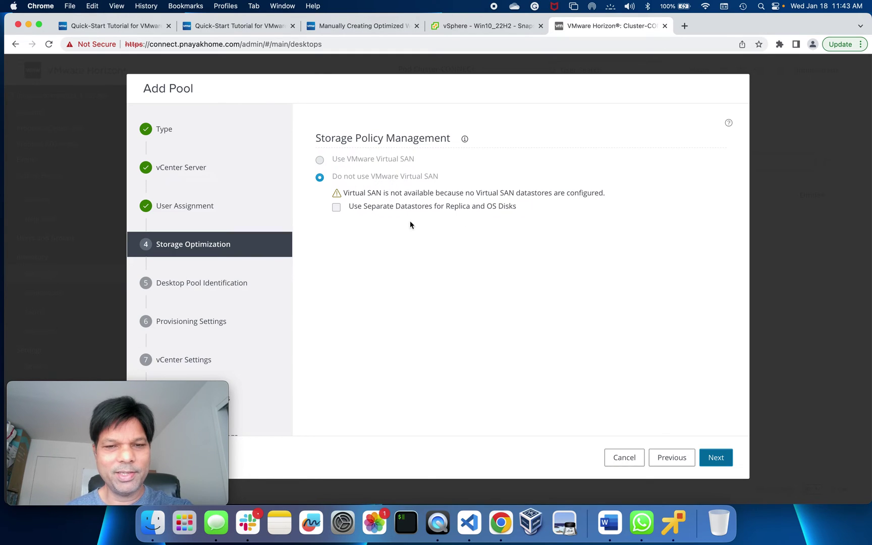
left_click(716, 458)
Enter pool ID Win10-Instance-Clone and display name Win10 Instant Clone, correcting the typo
left_click(339, 167)
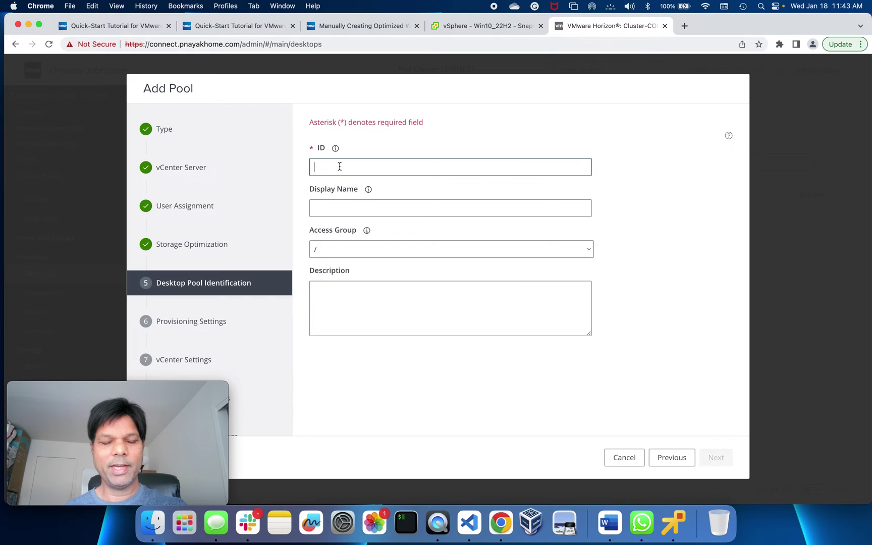
type("Win")
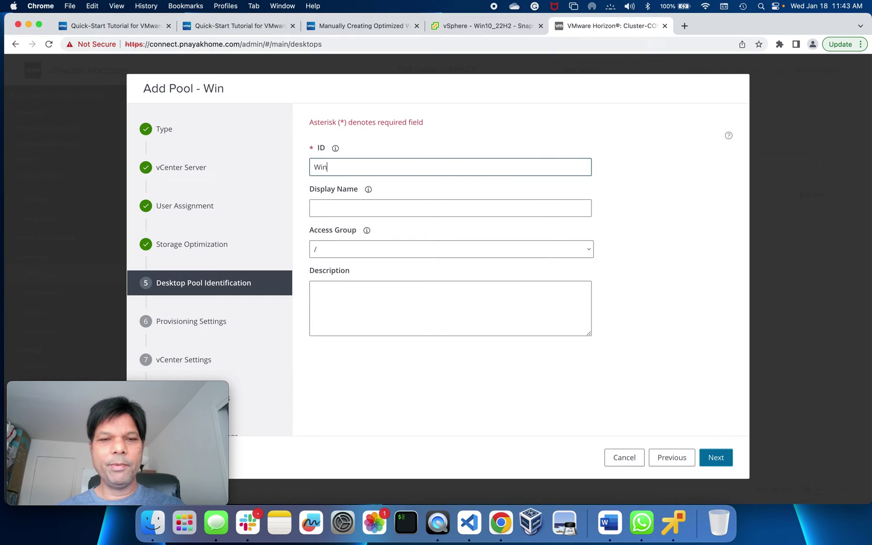
type("10-")
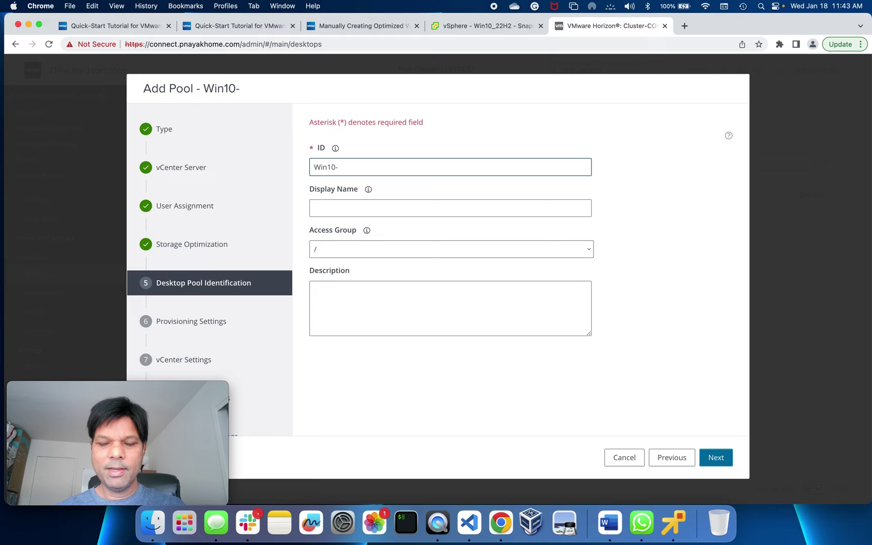
type("Instance-")
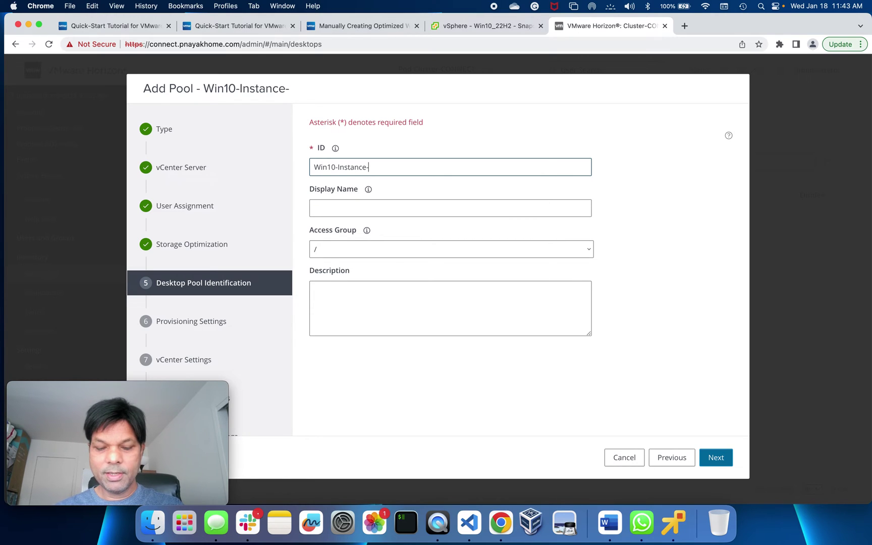
type("Clone")
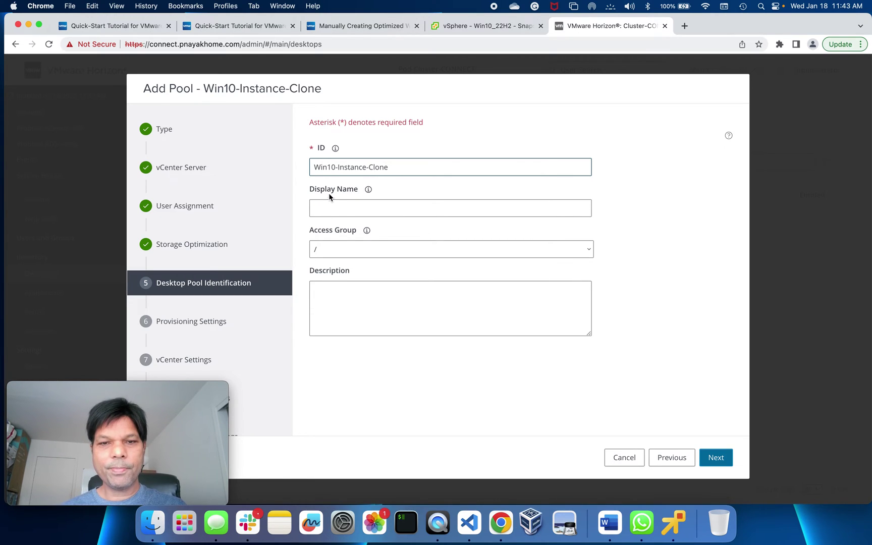
left_click(346, 207)
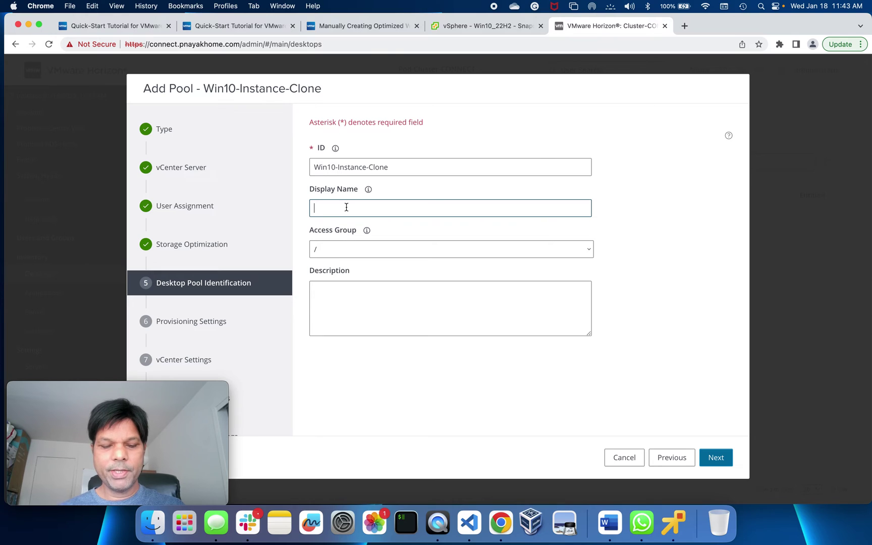
type("Win10")
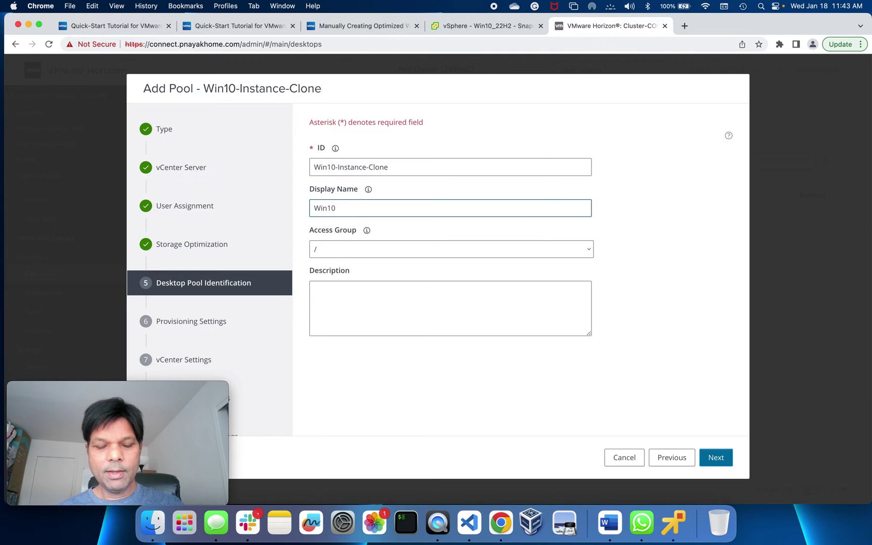
type(" Instan")
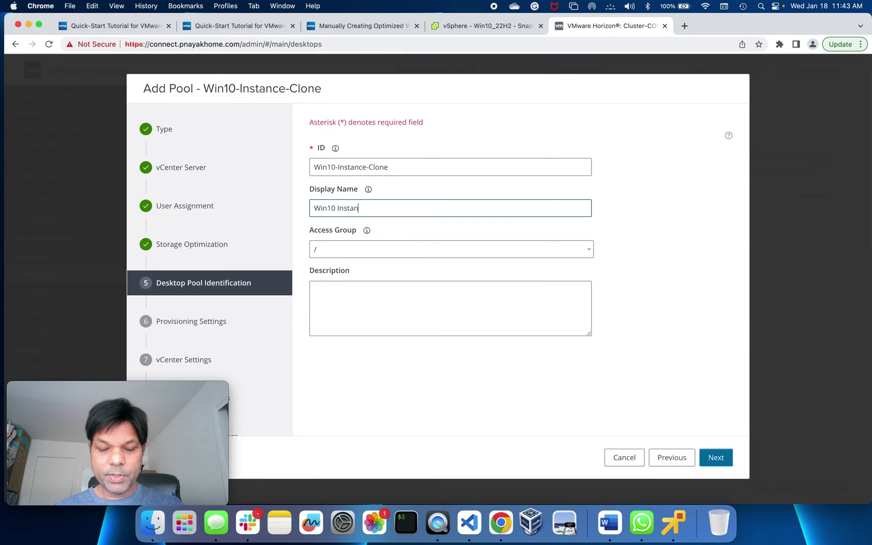
type("ct Clone")
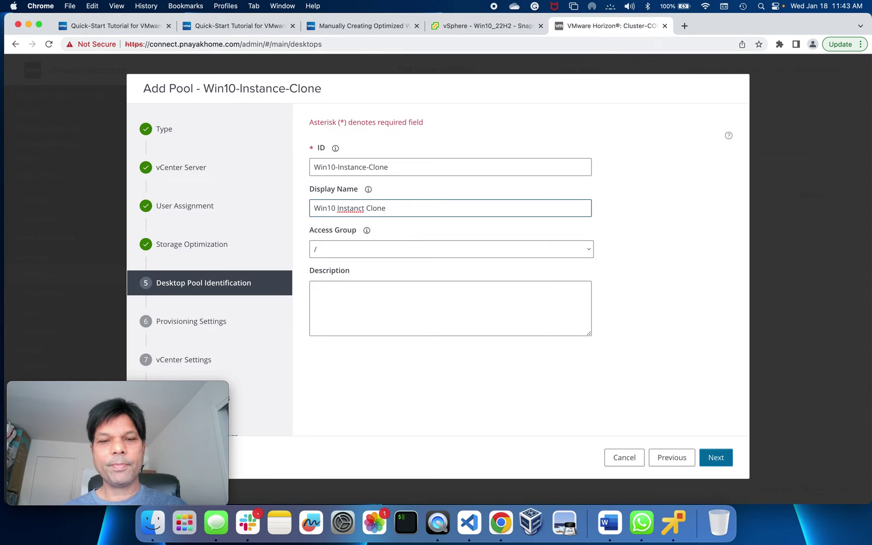
left_click(361, 208)
key("BackSpace")
left_click(416, 209)
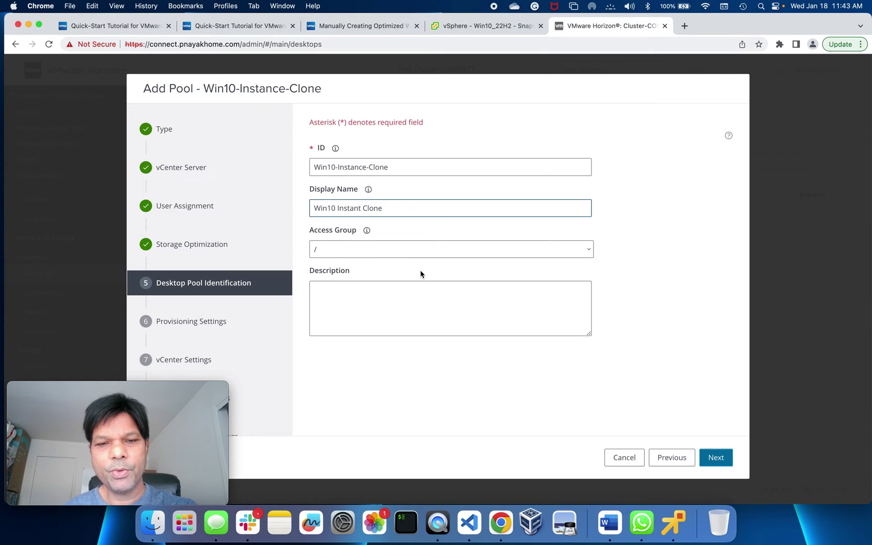
left_click(719, 459)
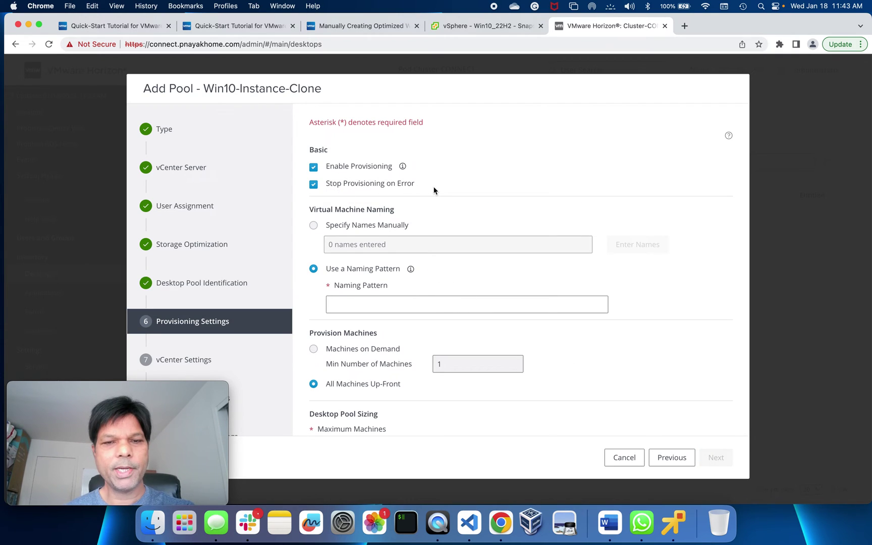
Set the machine naming pattern to Win10-IC
scroll(434, 186, "down", 2)
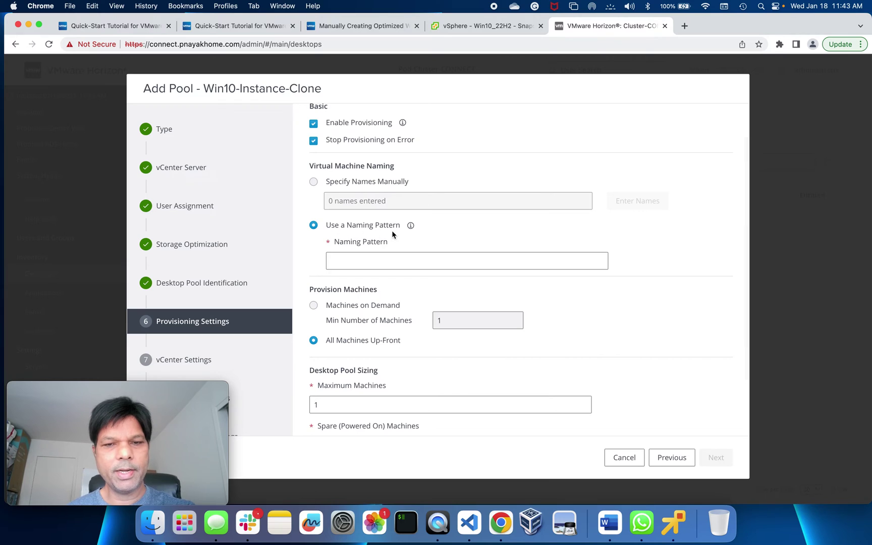
left_click(396, 263)
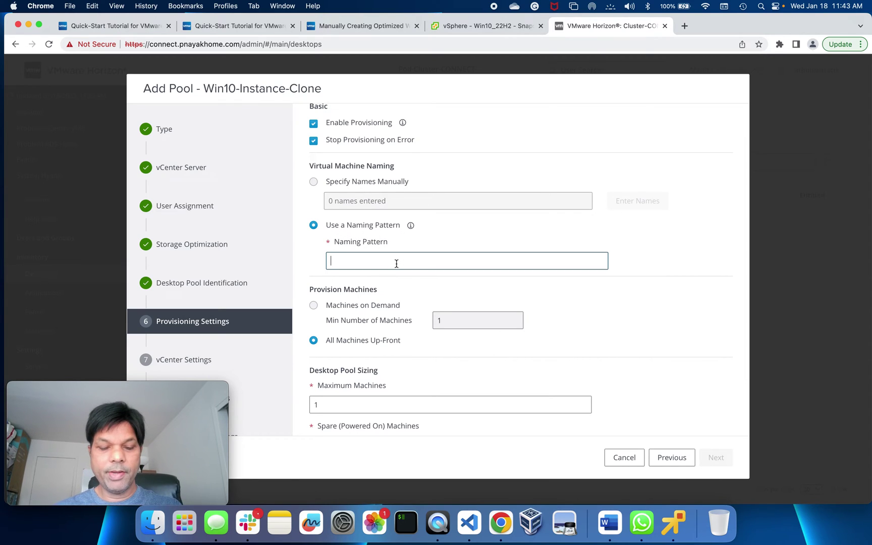
type("Win10")
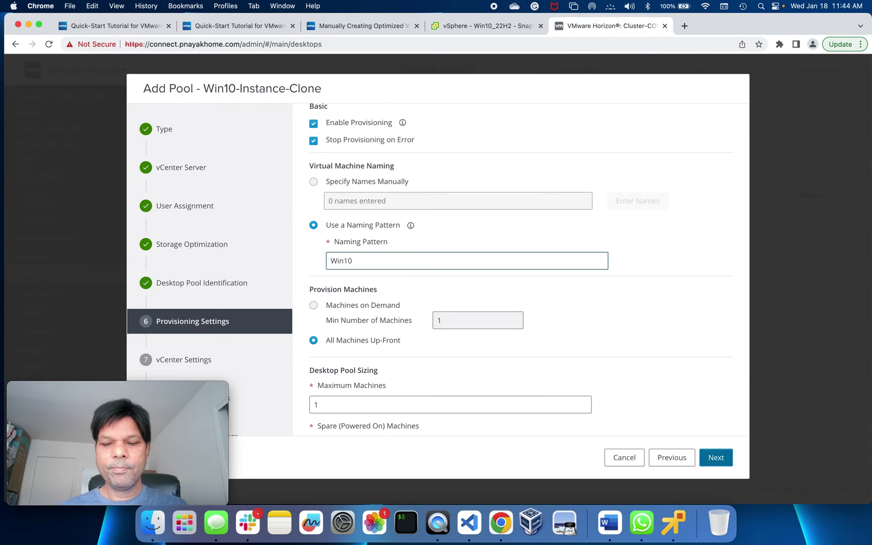
type("-IB")
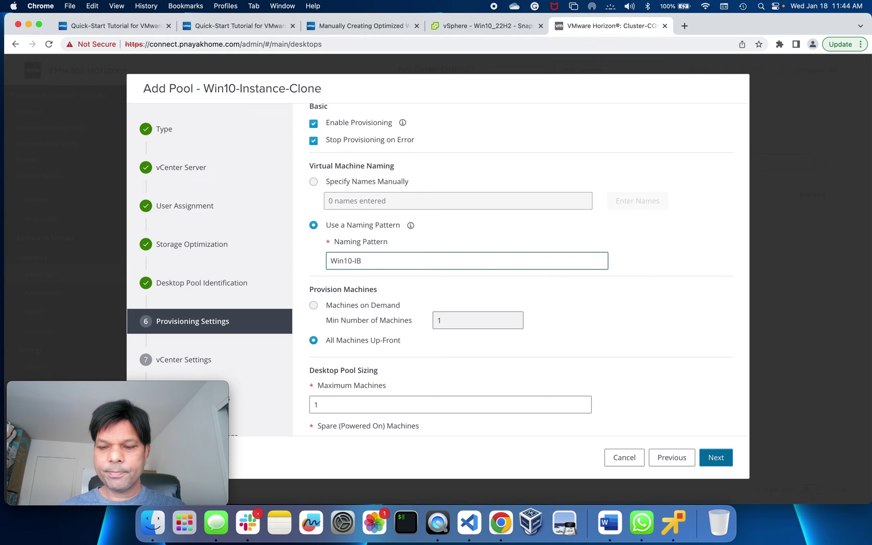
key("BackSpace")
type("C")
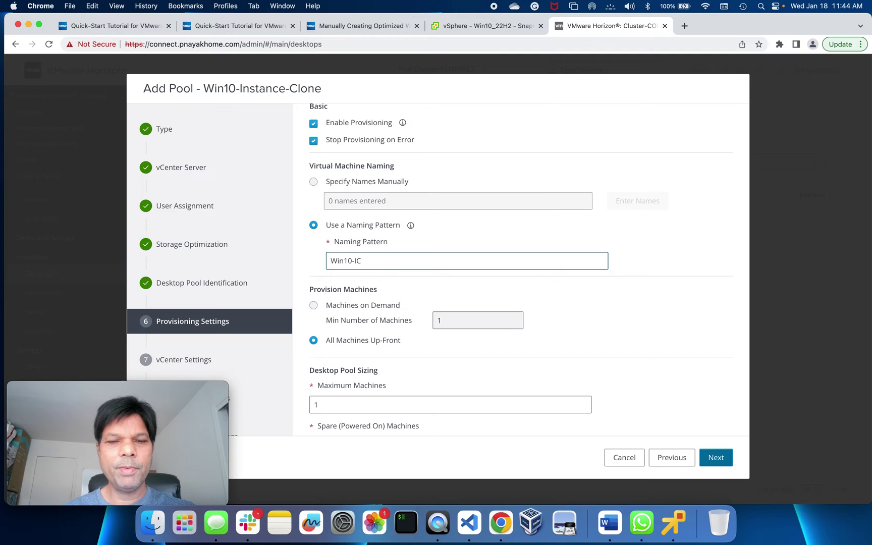
left_click_drag(331, 260, 362, 264)
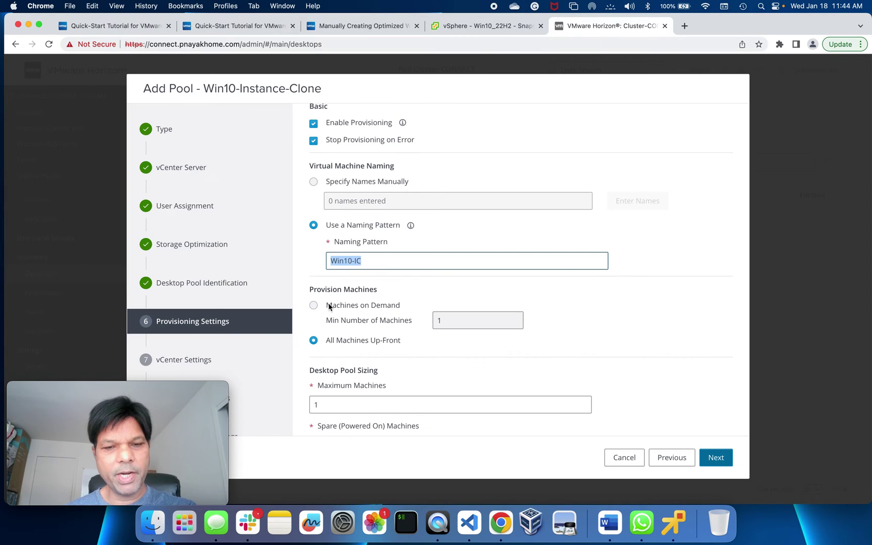
Provision machines on demand with a maximum of 10 machines
left_click(314, 305)
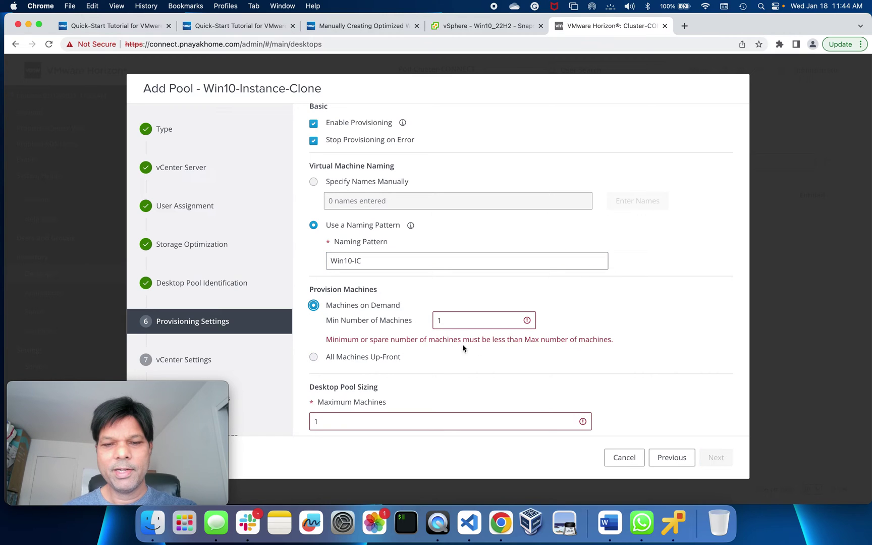
scroll(477, 325, "down", 3)
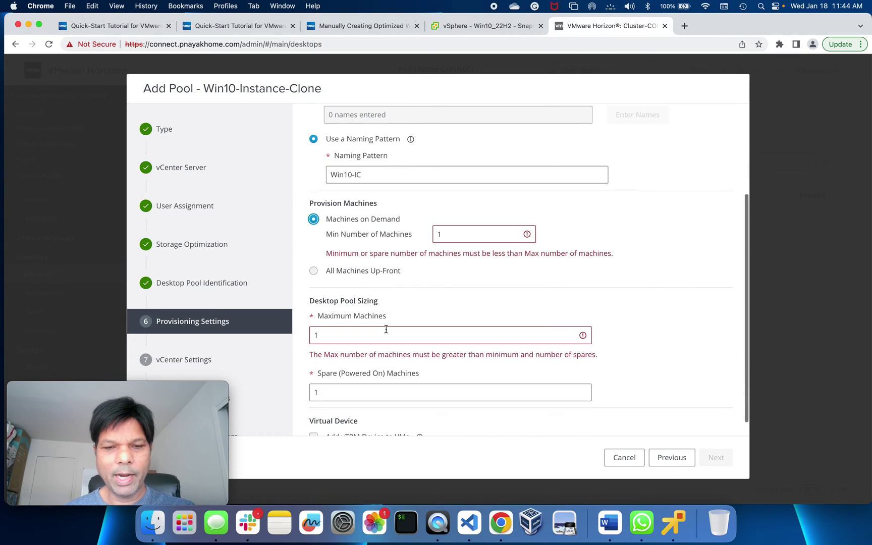
left_click(359, 339)
type("0")
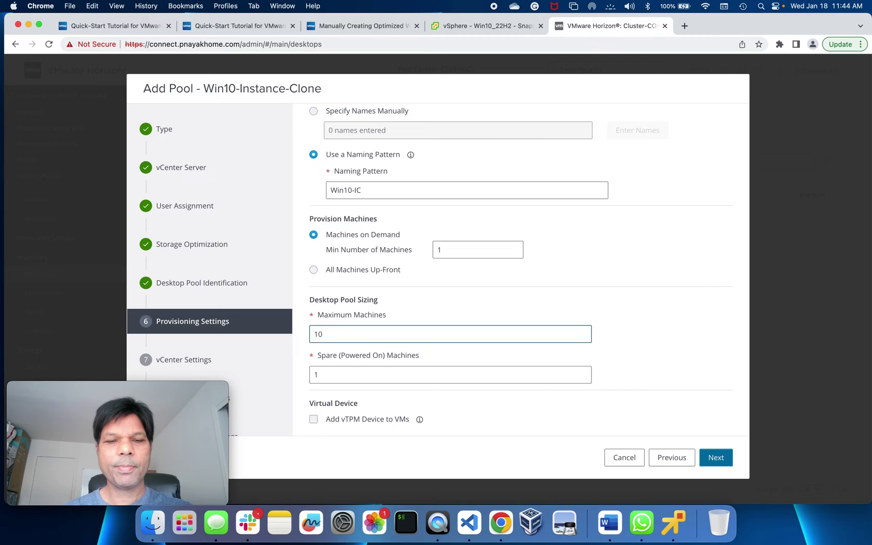
left_click(660, 313)
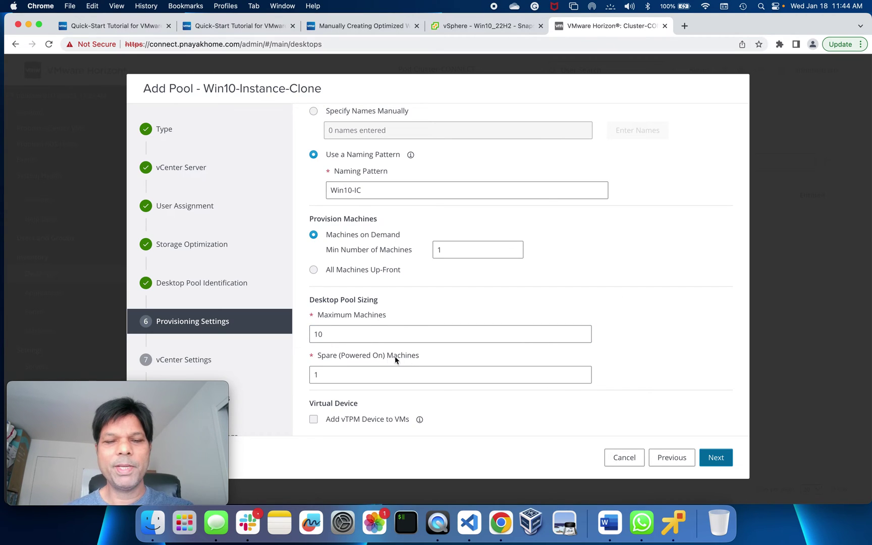
left_click(343, 375)
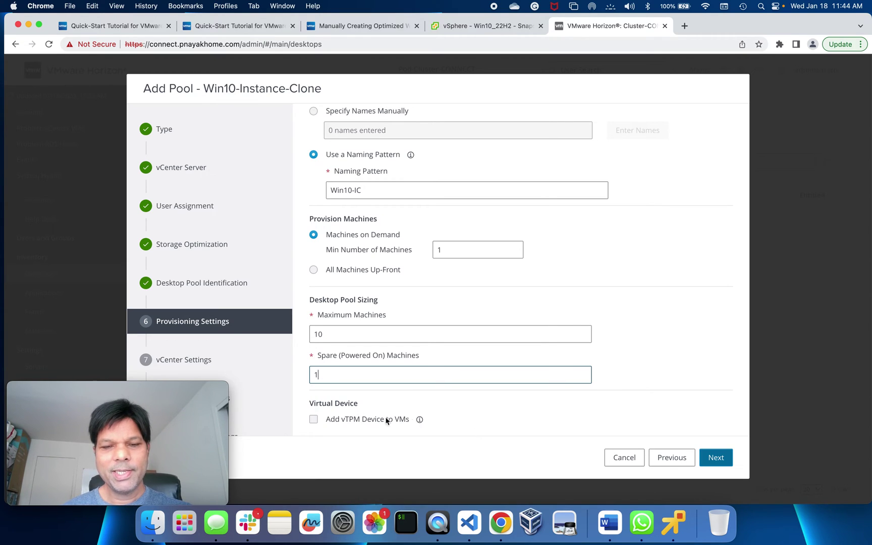
Review the vTPM device explanation and continue to vCenter Settings
left_click(419, 419)
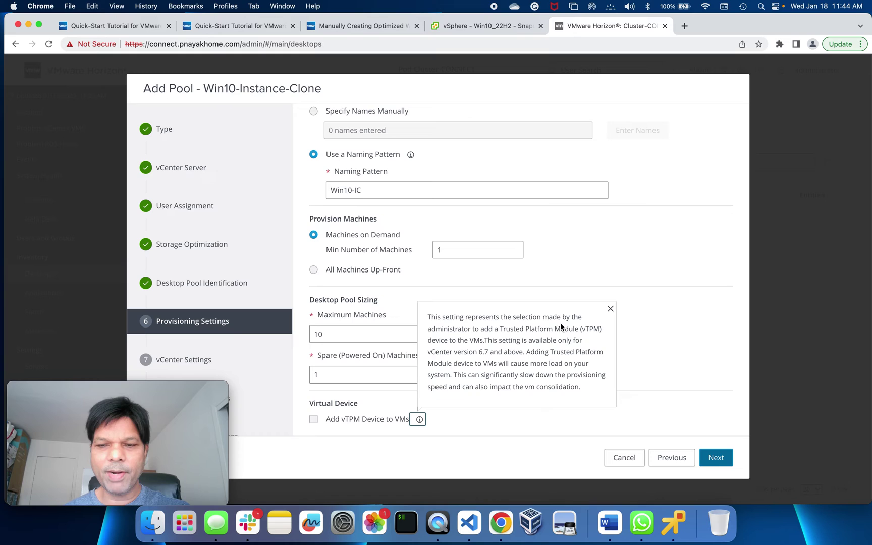
left_click(528, 419)
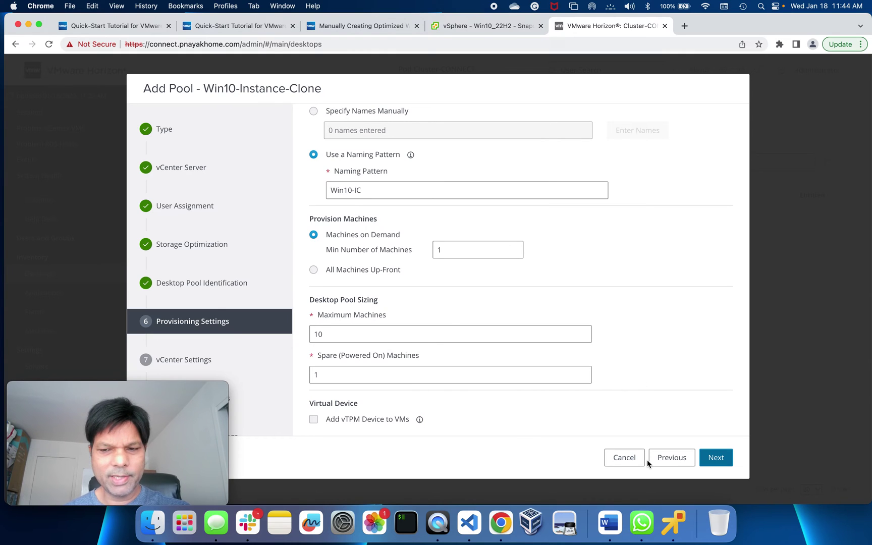
left_click(717, 458)
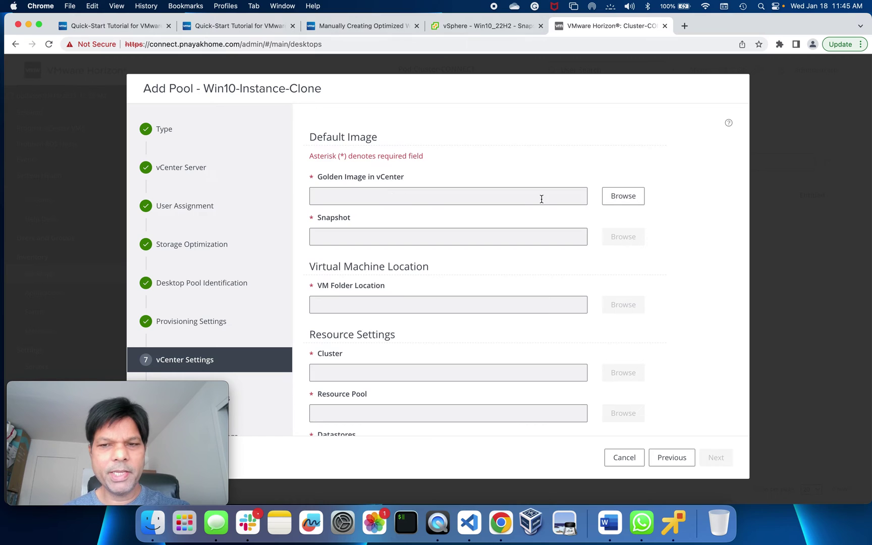
Select golden image Win10_22H2 with snapshot Golden_image-01-18-2022
left_click(624, 196)
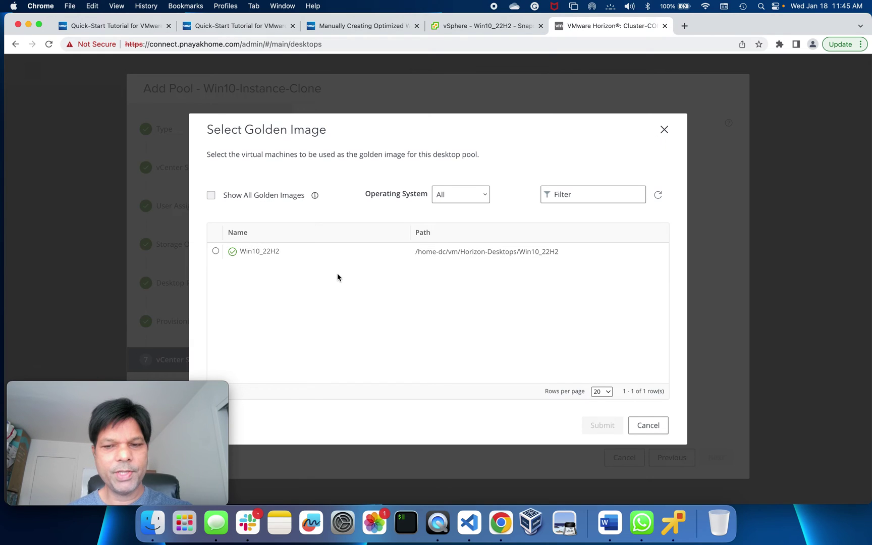
left_click(216, 250)
left_click(607, 436)
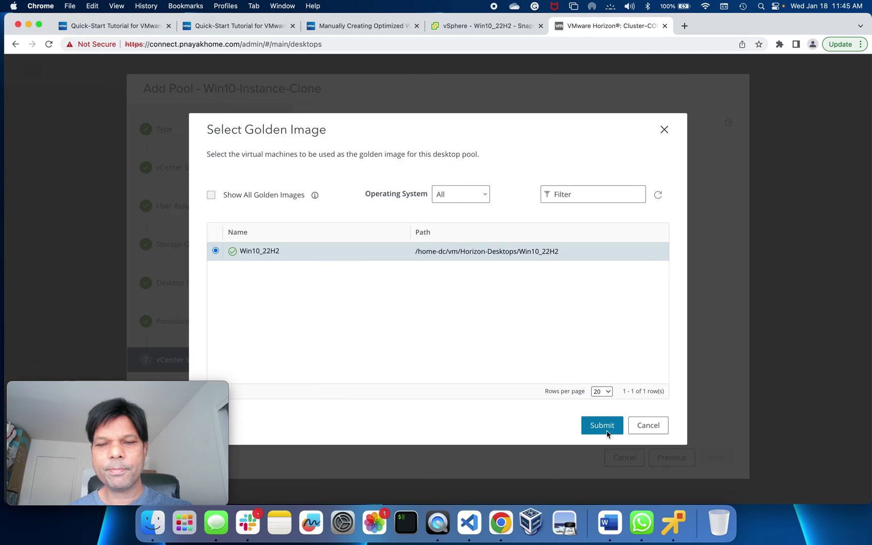
left_click(624, 235)
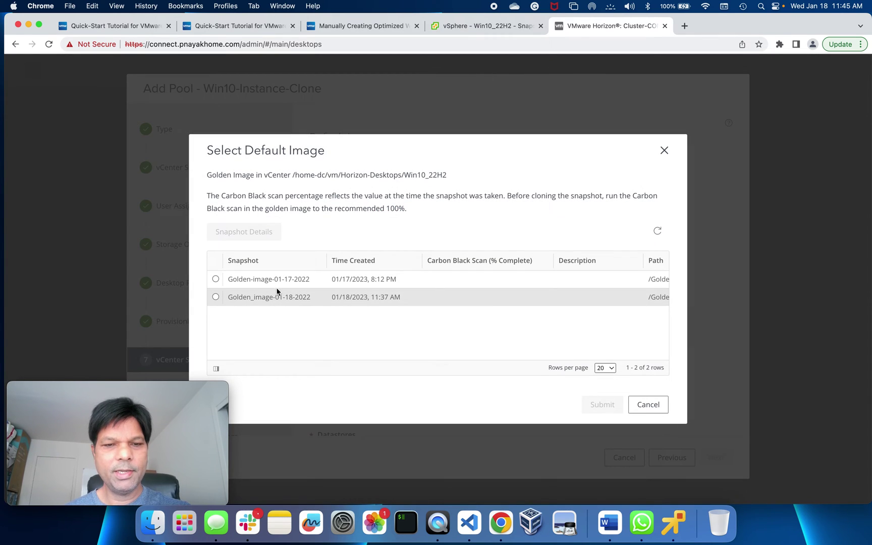
left_click(217, 296)
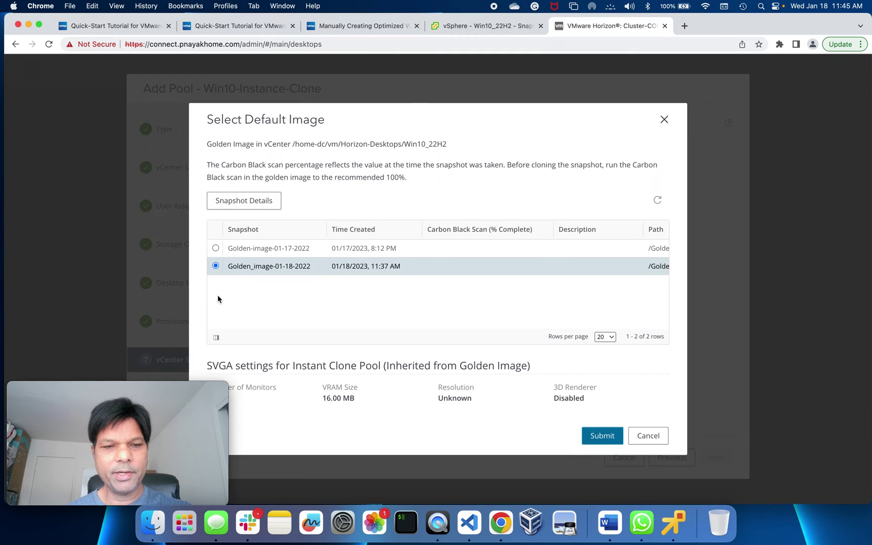
left_click(593, 437)
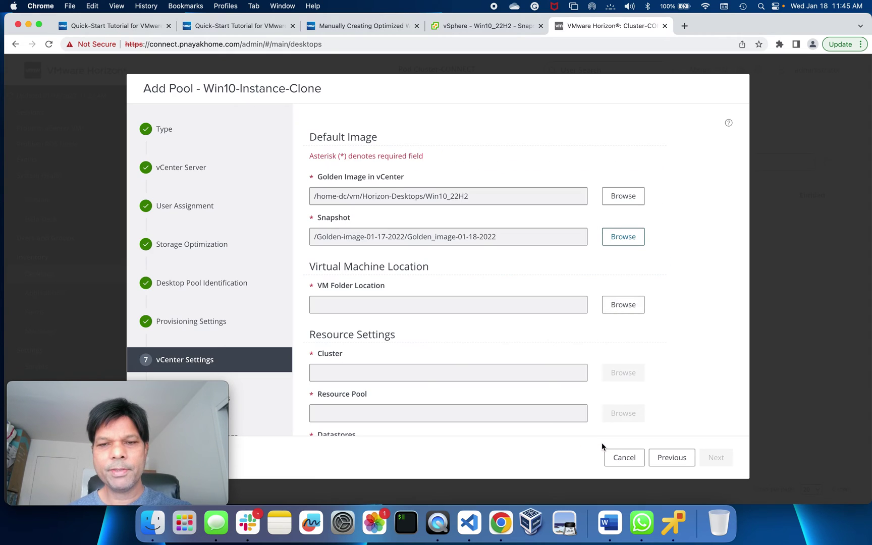
Place the VMs in folder Horizon-Desktops, cluster home-cluster and resource pool Horizon-Desktops
left_click(628, 305)
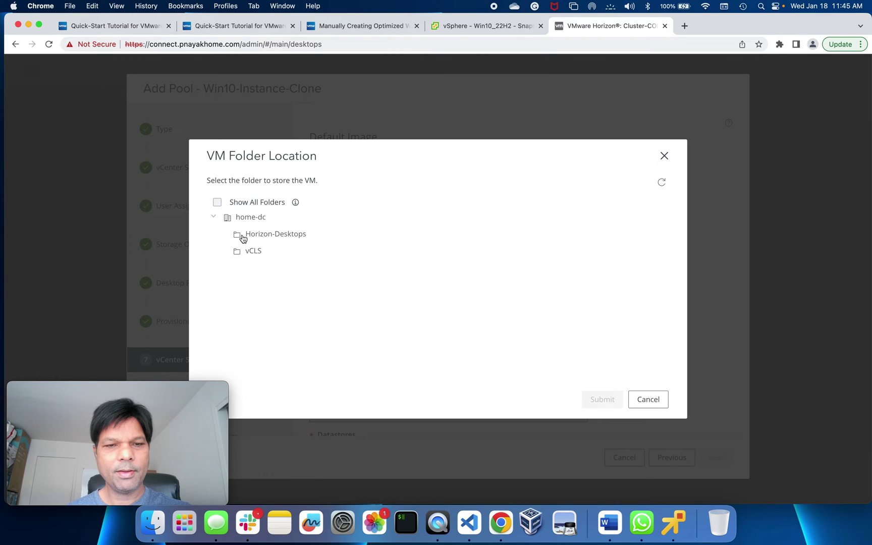
left_click(273, 241)
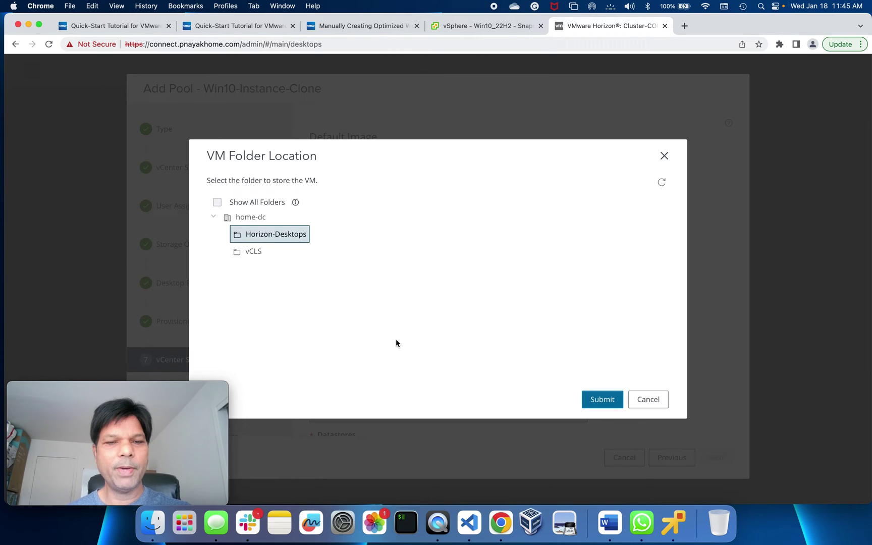
left_click(601, 402)
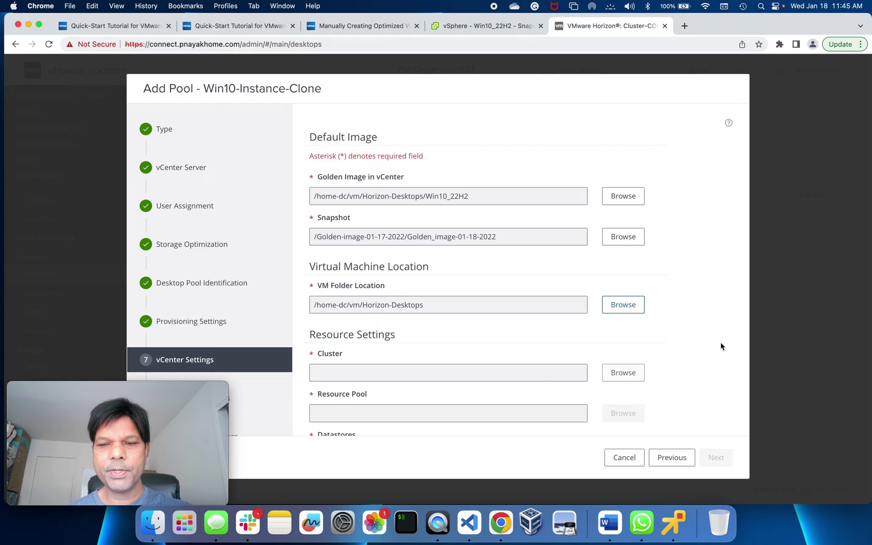
scroll(718, 344, "down", 4)
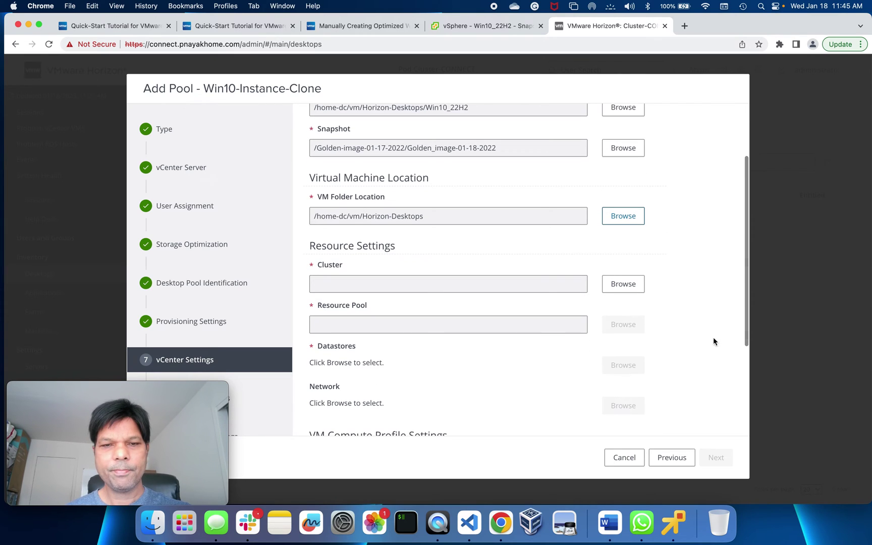
left_click(623, 285)
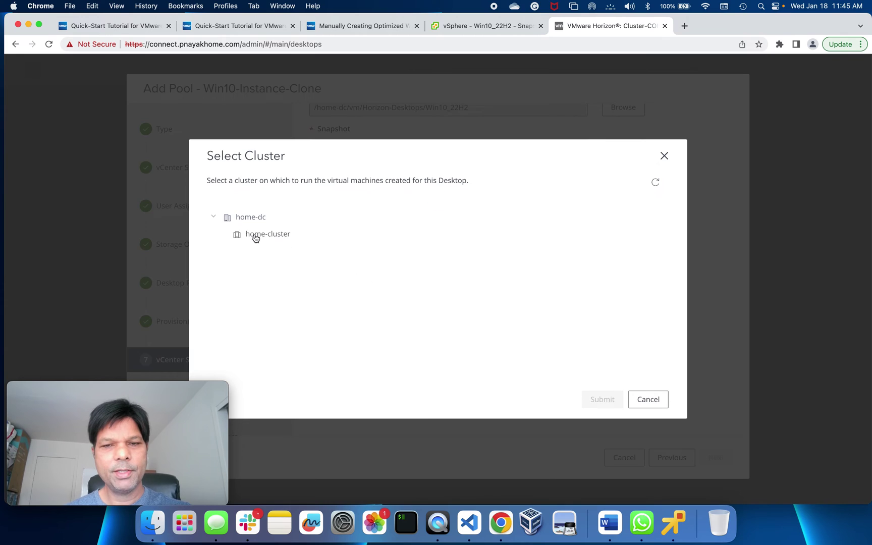
left_click(255, 237)
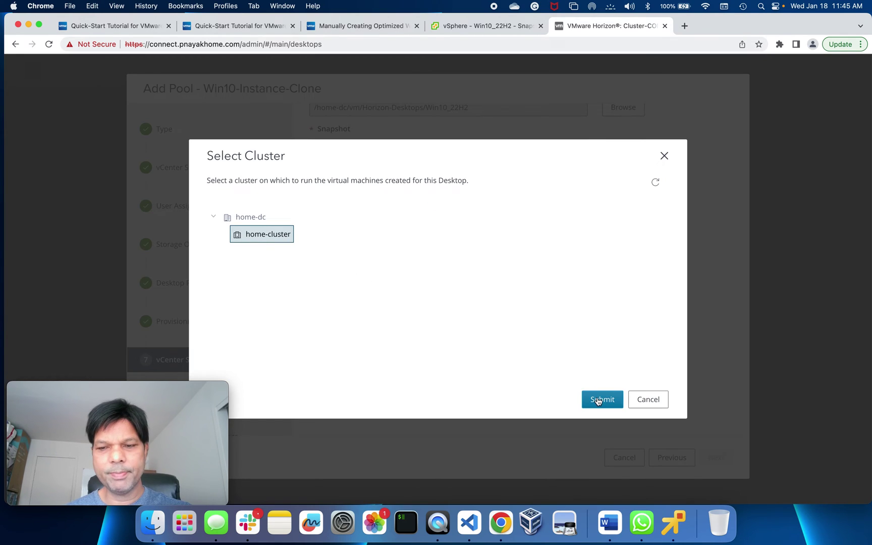
left_click(598, 401)
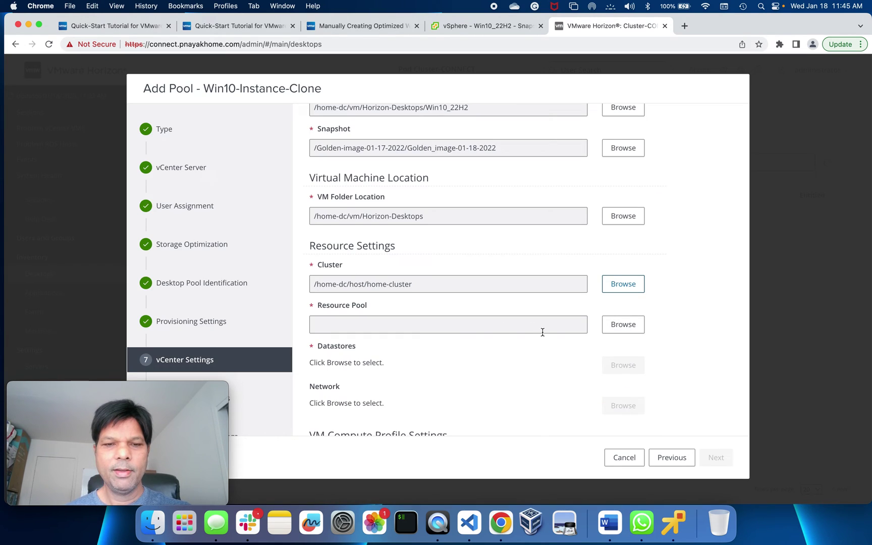
left_click(623, 325)
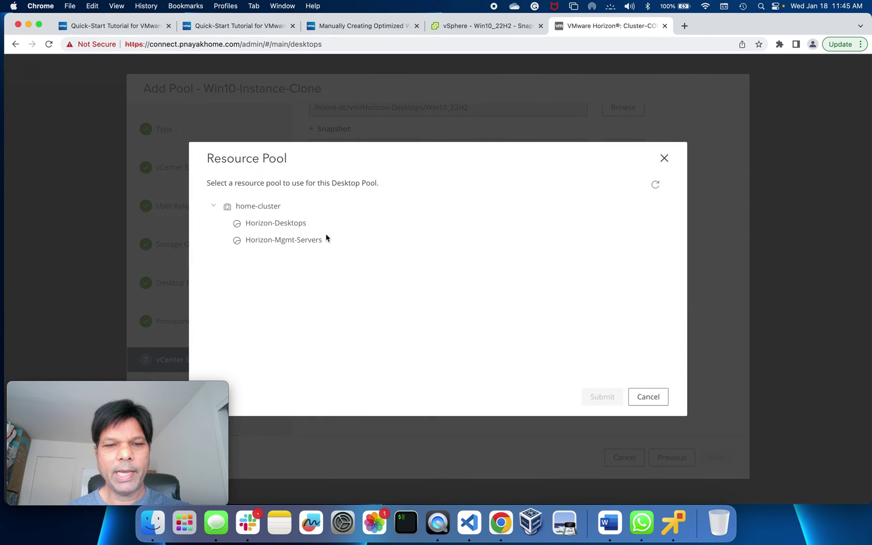
left_click(272, 228)
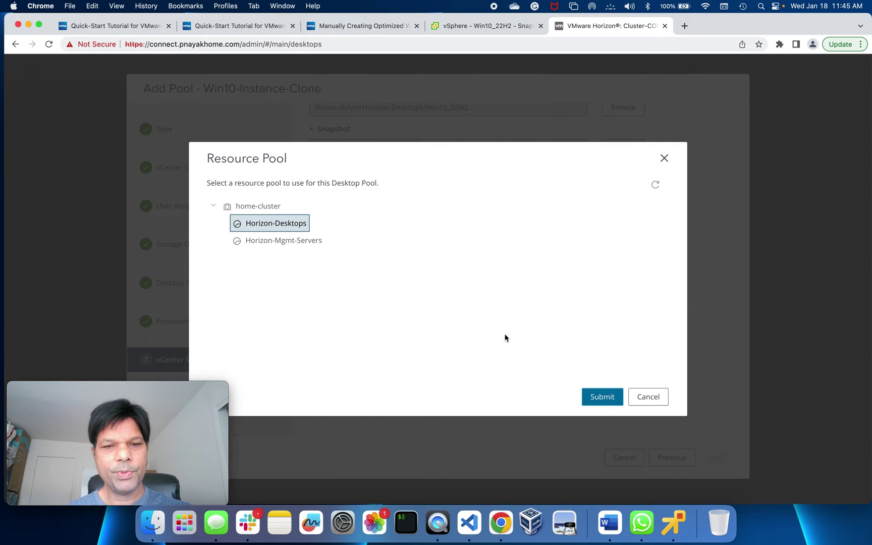
left_click(594, 398)
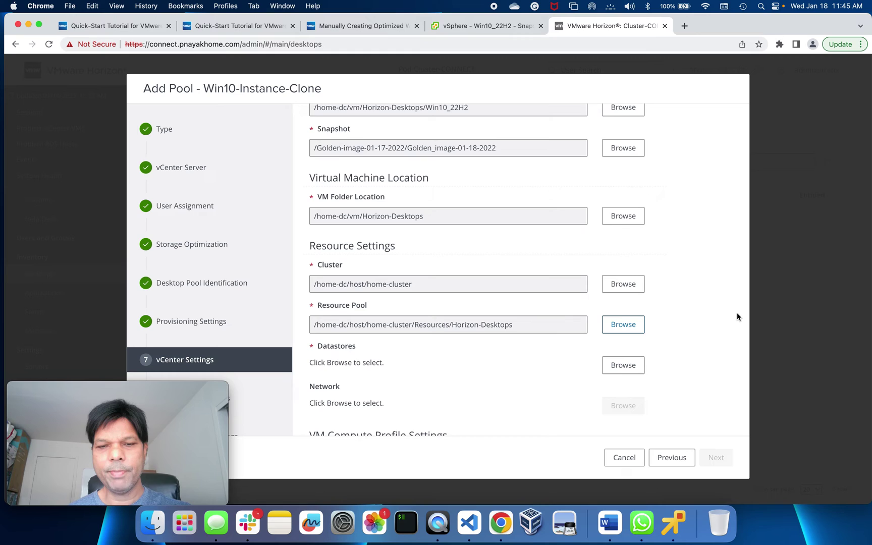
scroll(736, 313, "down", 5)
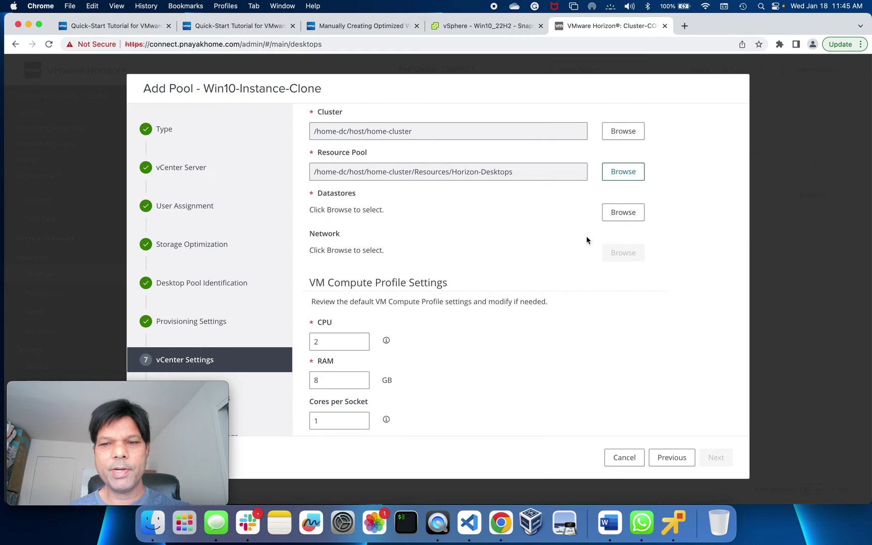
Choose the ds1 datastore for the instant clones, accepting the local datastore warning
left_click(623, 212)
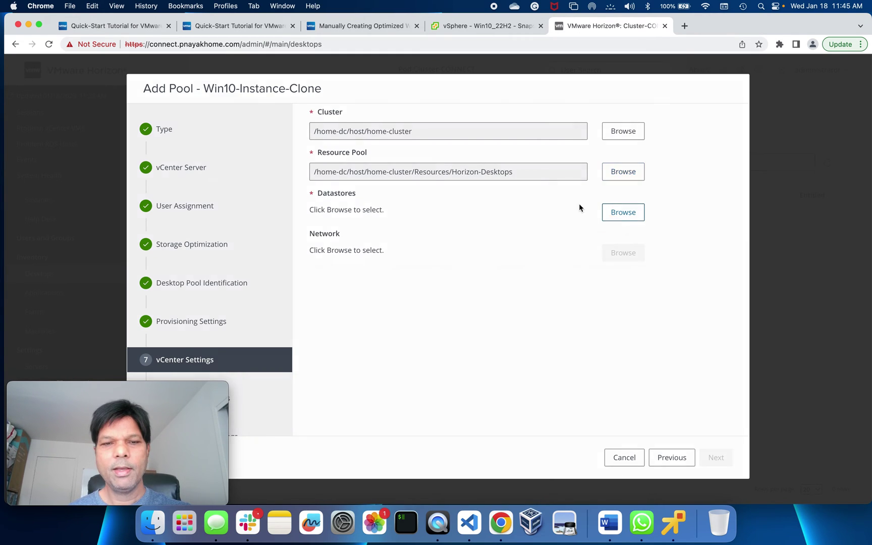
left_click(216, 215)
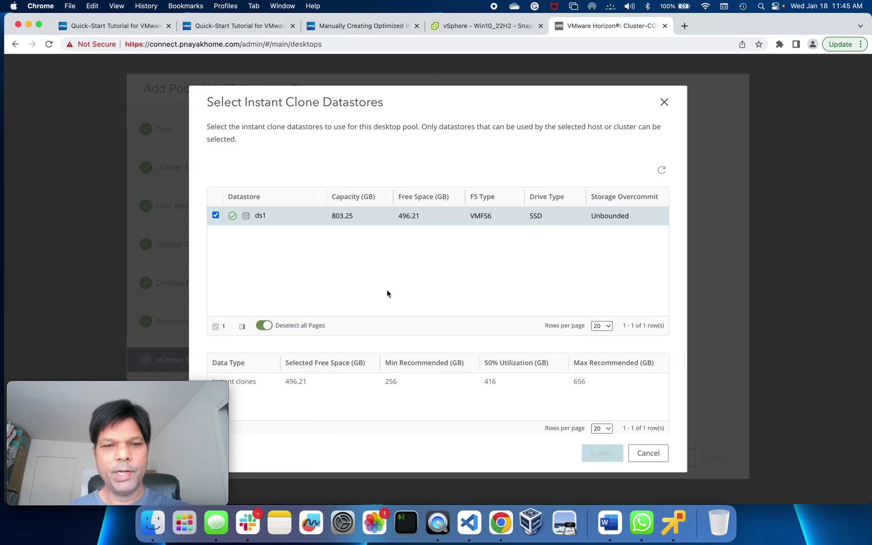
left_click(597, 452)
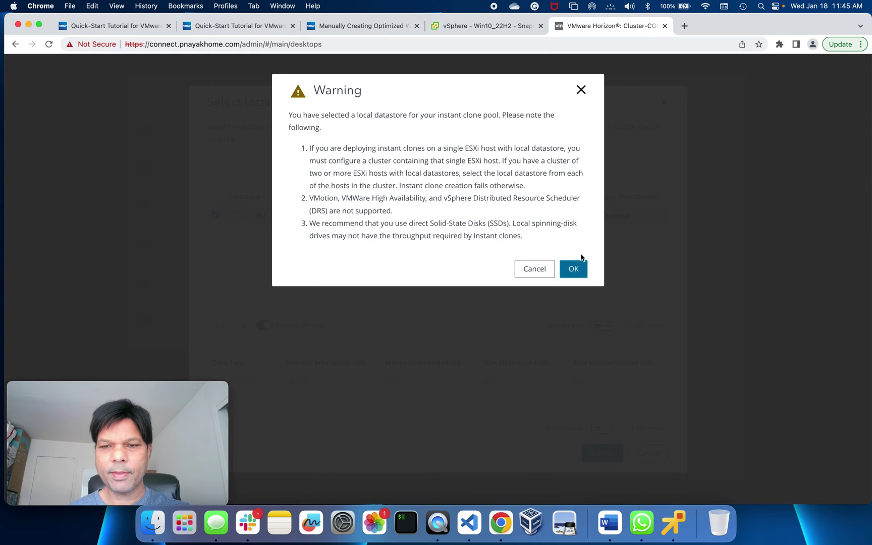
left_click(571, 269)
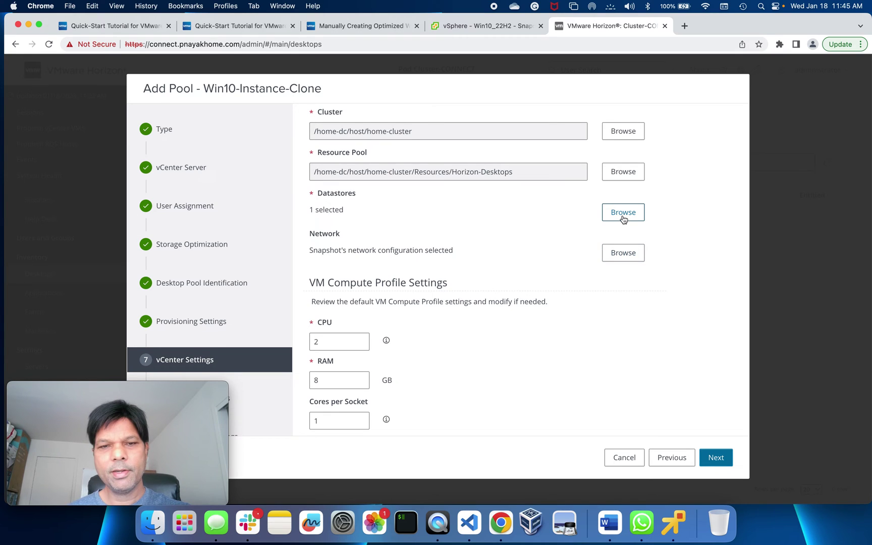
Attach network adapter 1 to VM Network instead of the snapshot's network settings
left_click(621, 252)
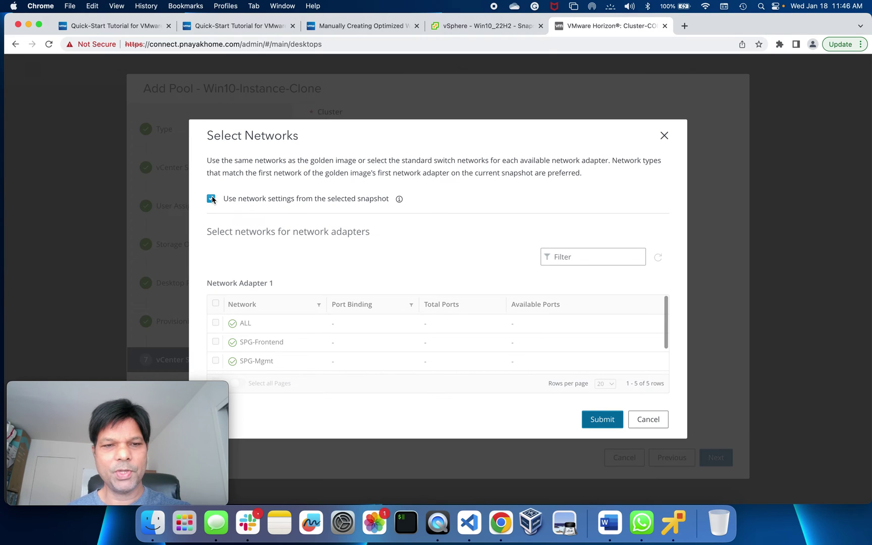
key("space")
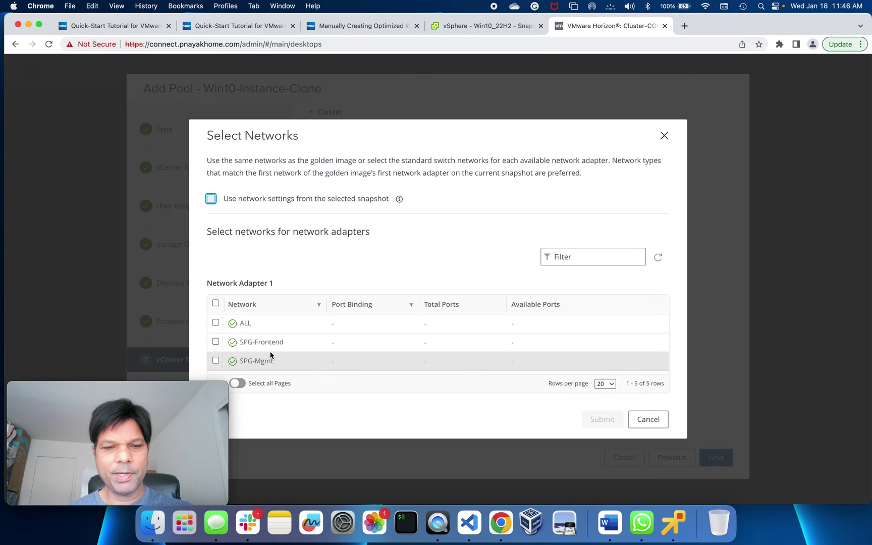
scroll(270, 351, "down", 2)
left_click(215, 363)
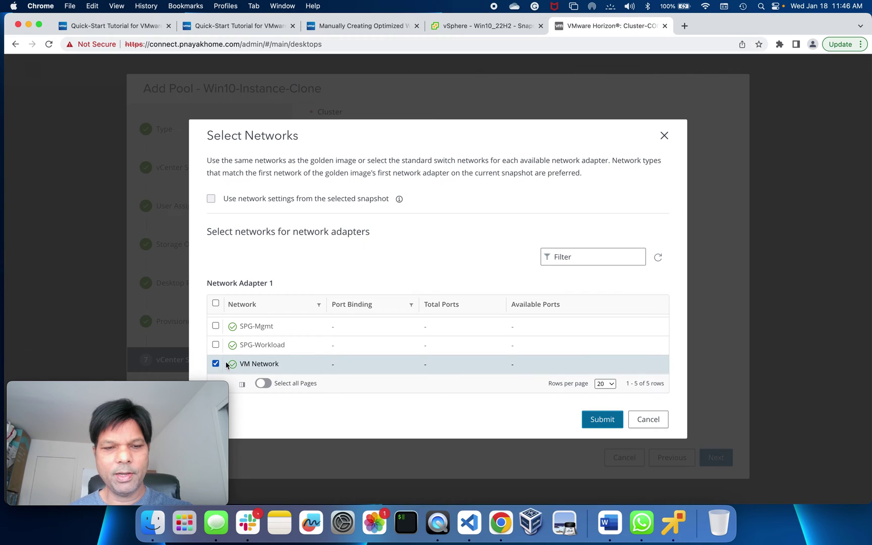
left_click(601, 419)
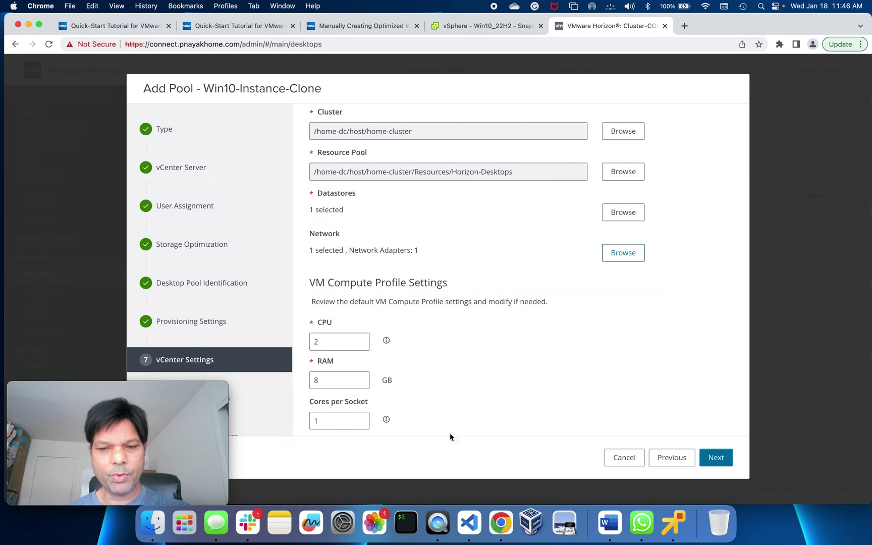
Keep default Desktop Pool Settings (State Enabled, Desktop sessions) and advance to Remote Display Settings
left_click(722, 460)
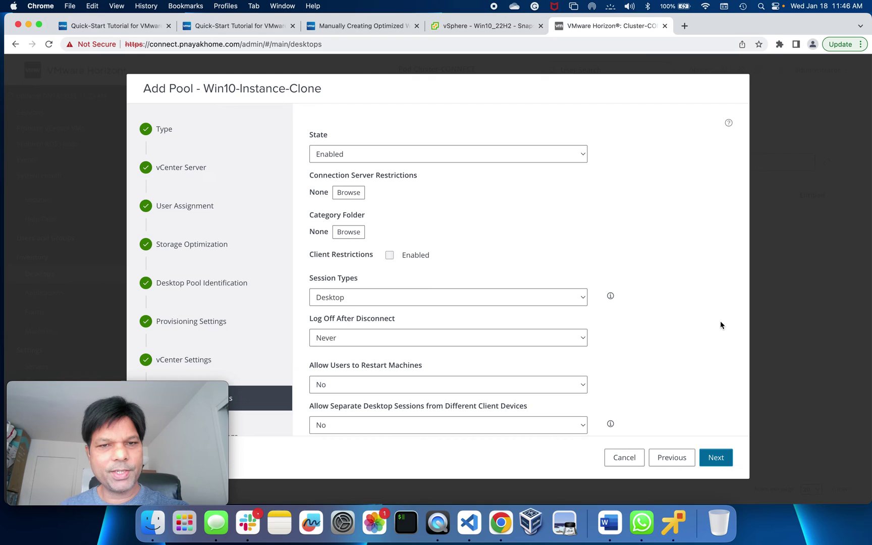
scroll(521, 180, "down", 1)
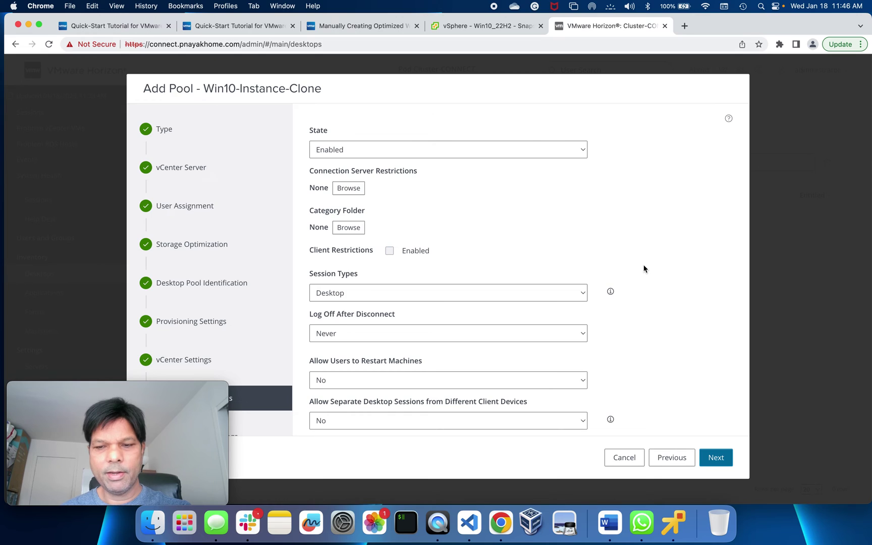
scroll(643, 268, "up", 1)
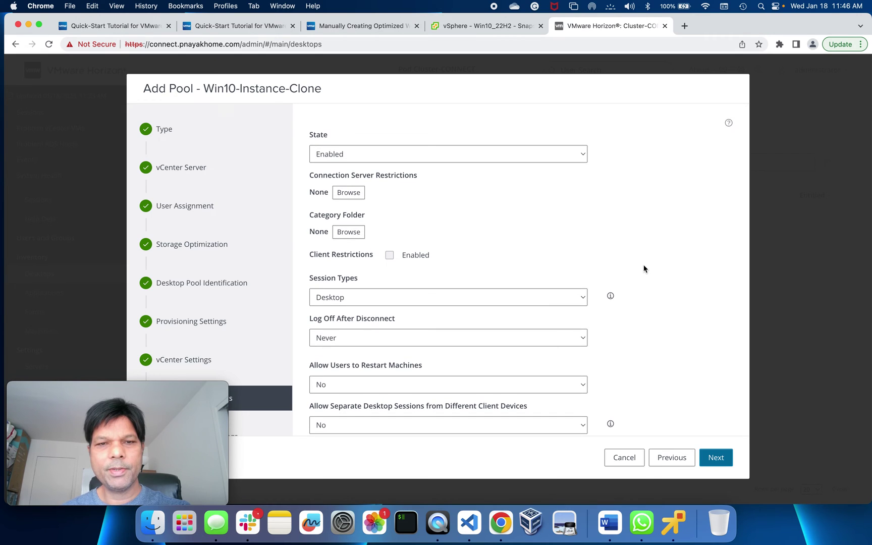
scroll(433, 216, "down", 1)
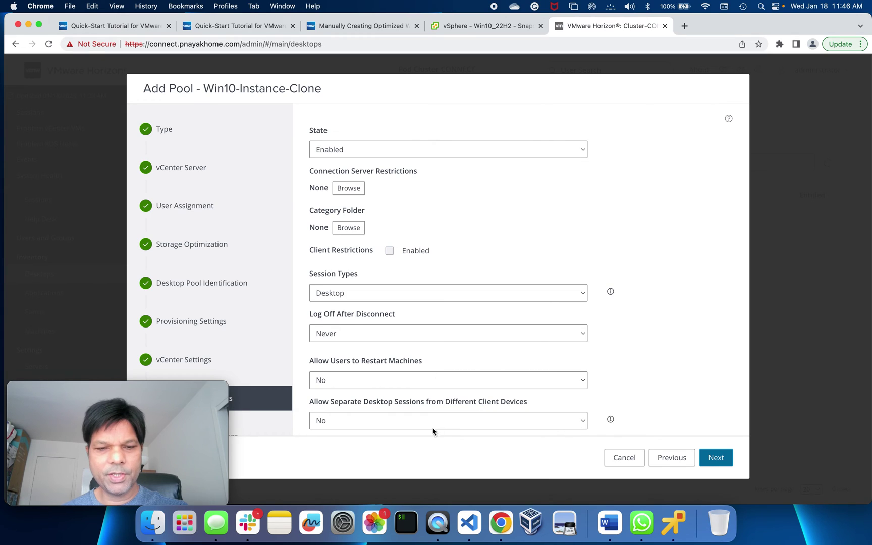
left_click(715, 458)
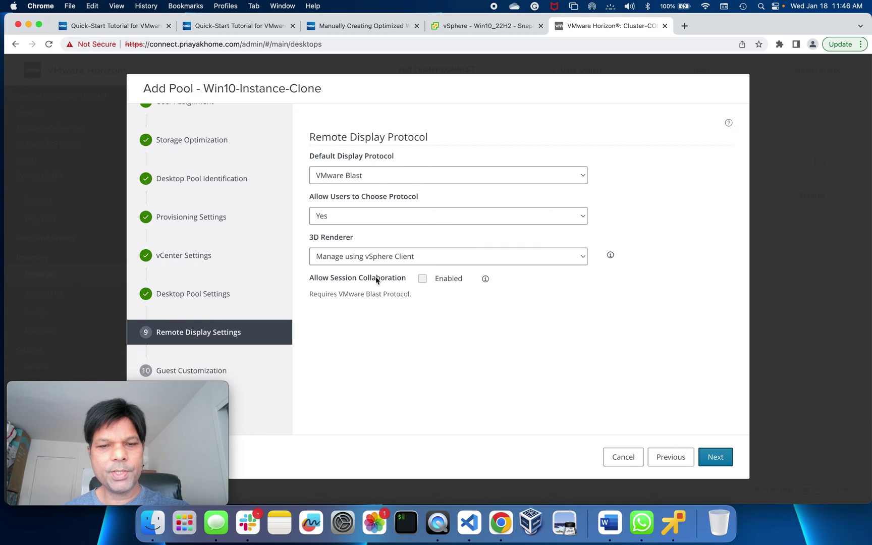
Enable Allow Session Collaboration for the pool after reading its explanation, then proceed
left_click(422, 279)
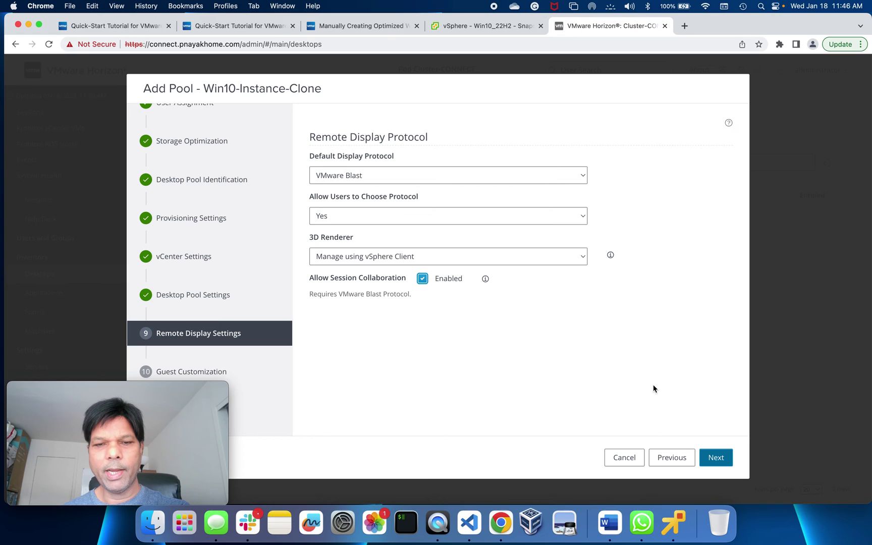
left_click(485, 279)
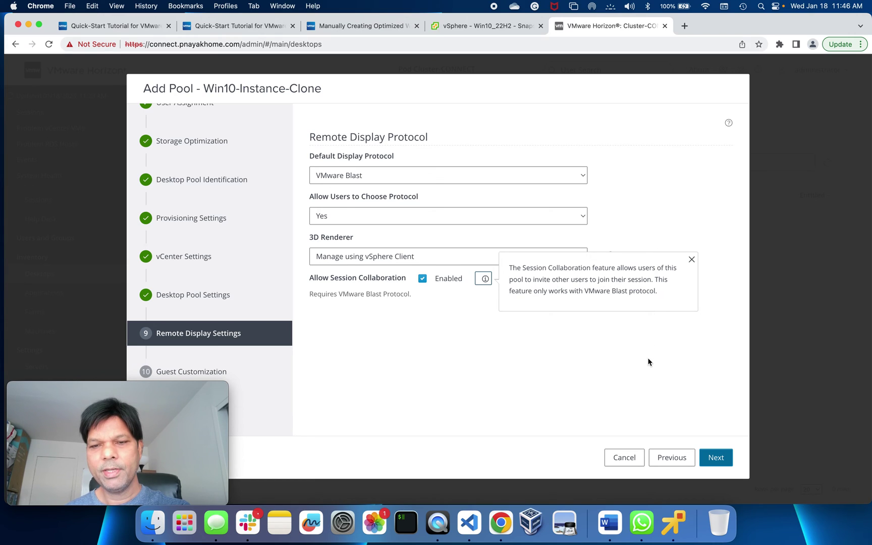
left_click(640, 339)
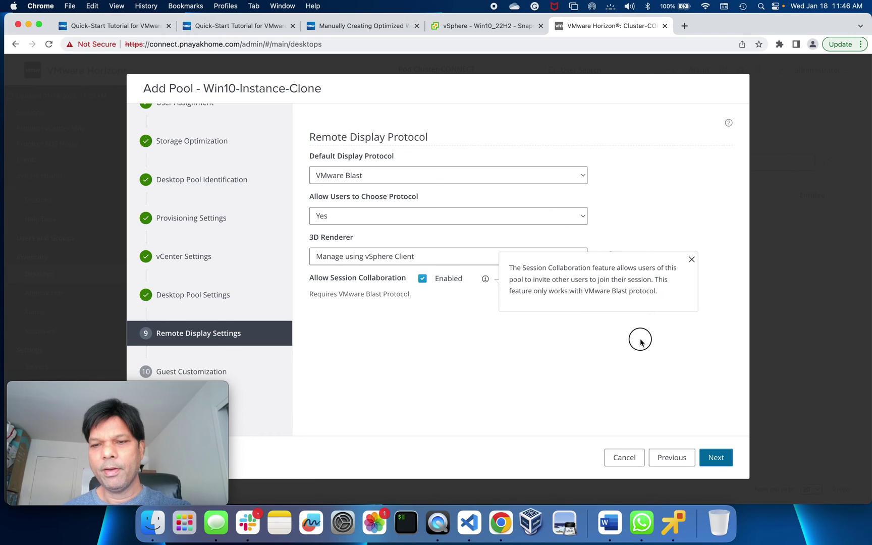
left_click(716, 460)
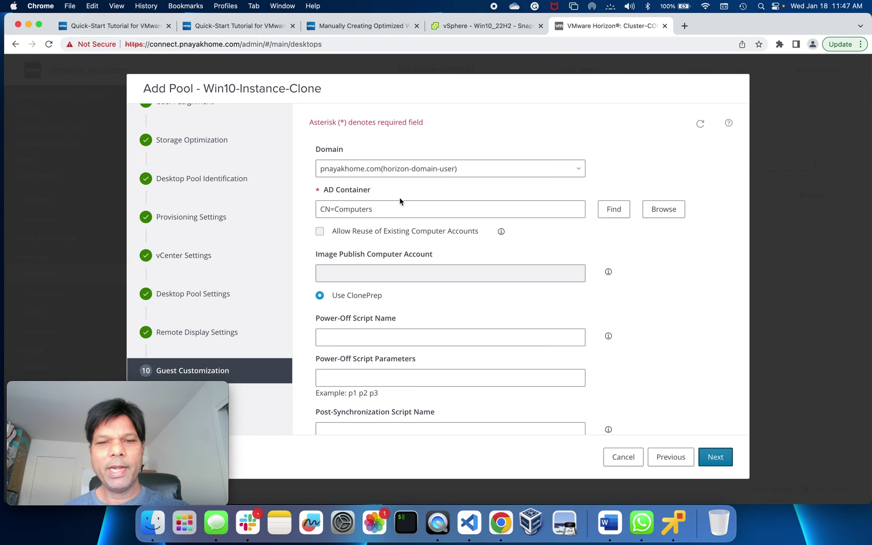
Set the AD container to OU=Instant Clones and review the ClonePrep customization options
left_click(662, 211)
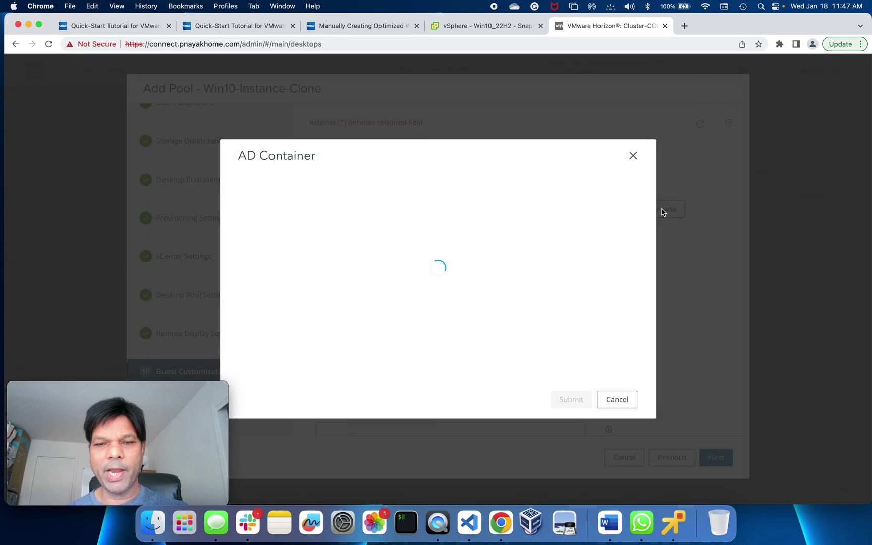
left_click(293, 351)
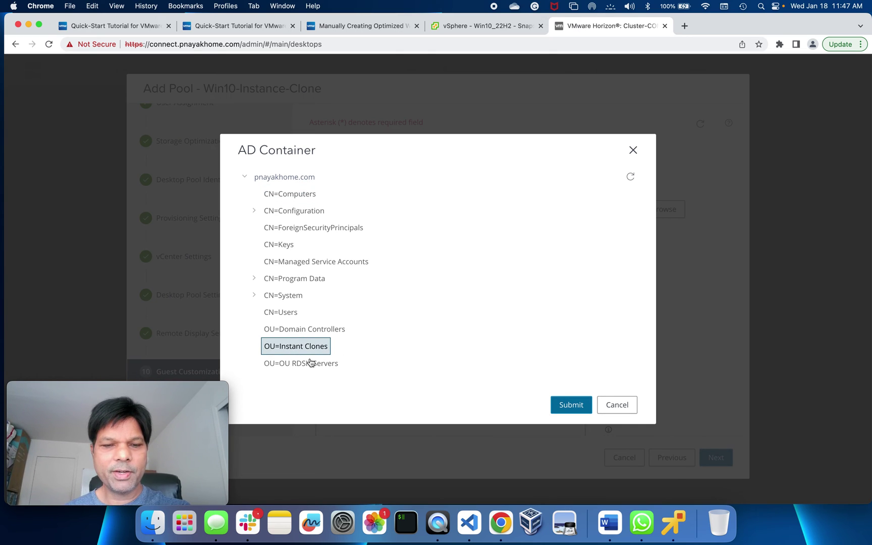
left_click(571, 404)
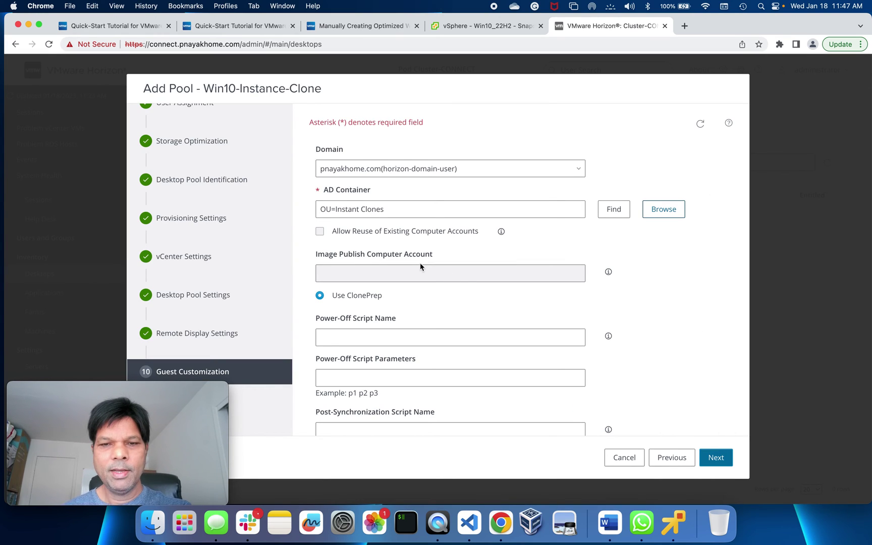
scroll(419, 263, "down", 2)
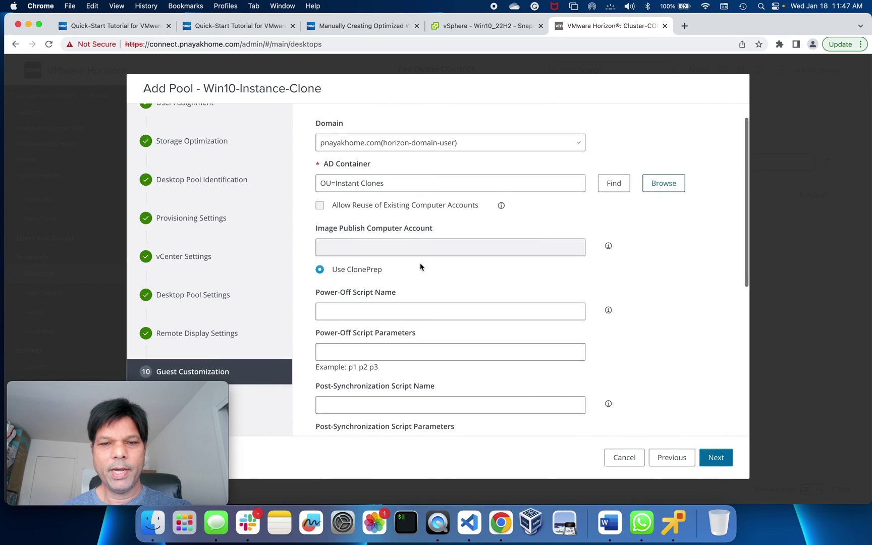
scroll(407, 270, "down", 5)
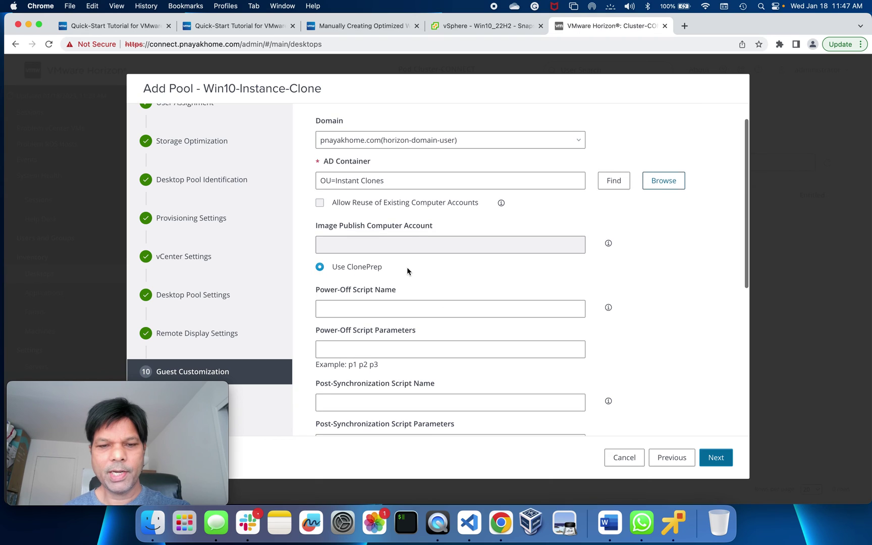
scroll(407, 271, "down", 10)
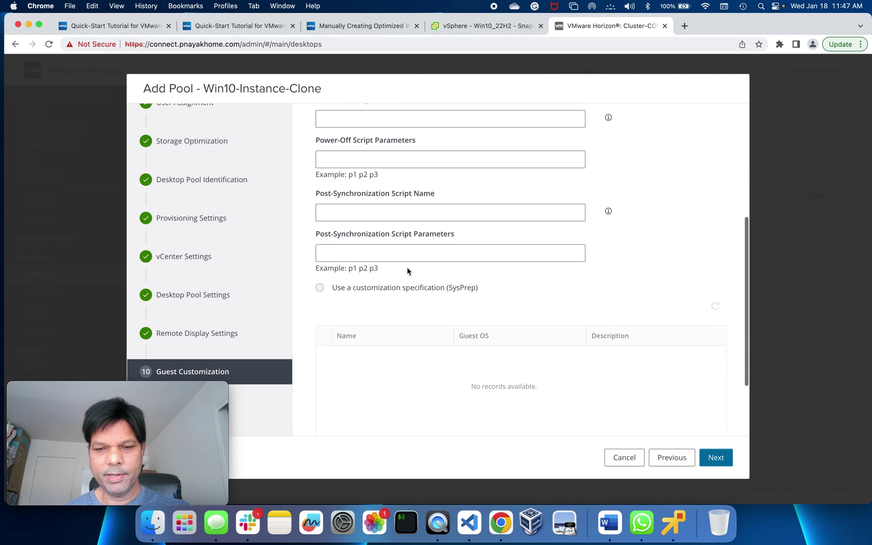
scroll(406, 266, "up", 15)
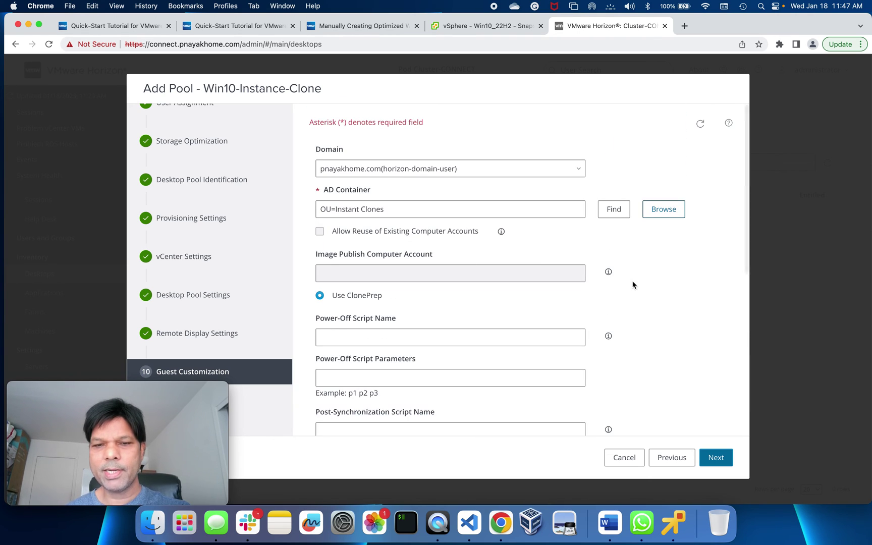
Review the Ready to Complete summary and submit it to create Win10-Instance-Clone
left_click(720, 458)
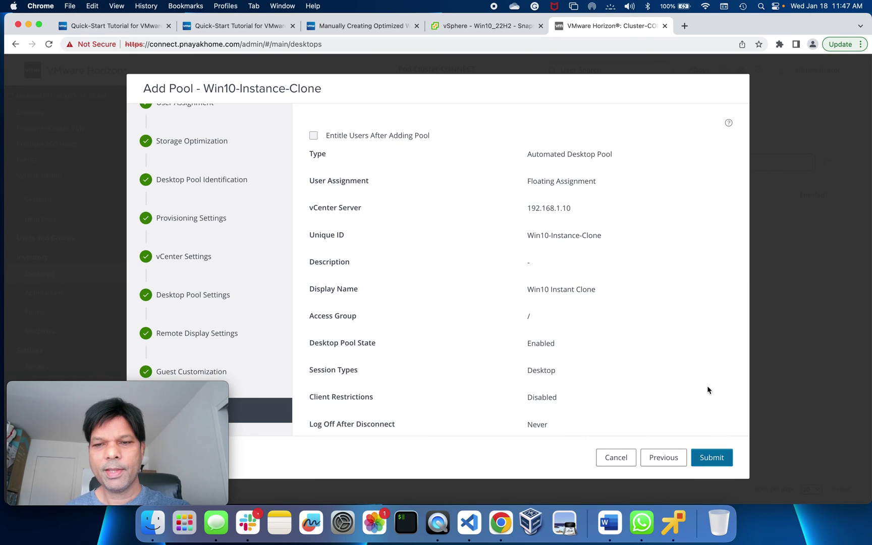
scroll(706, 387, "down", 5)
scroll(707, 390, "down", 5)
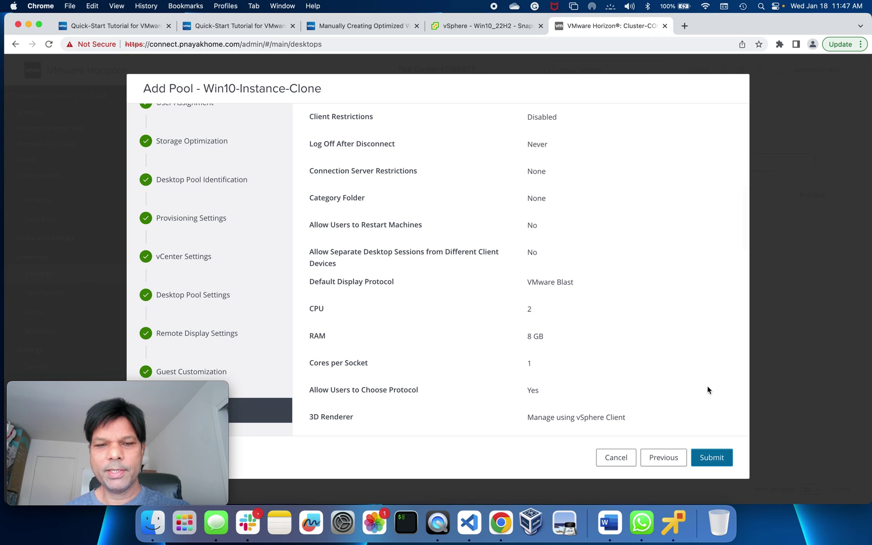
scroll(707, 390, "down", 10)
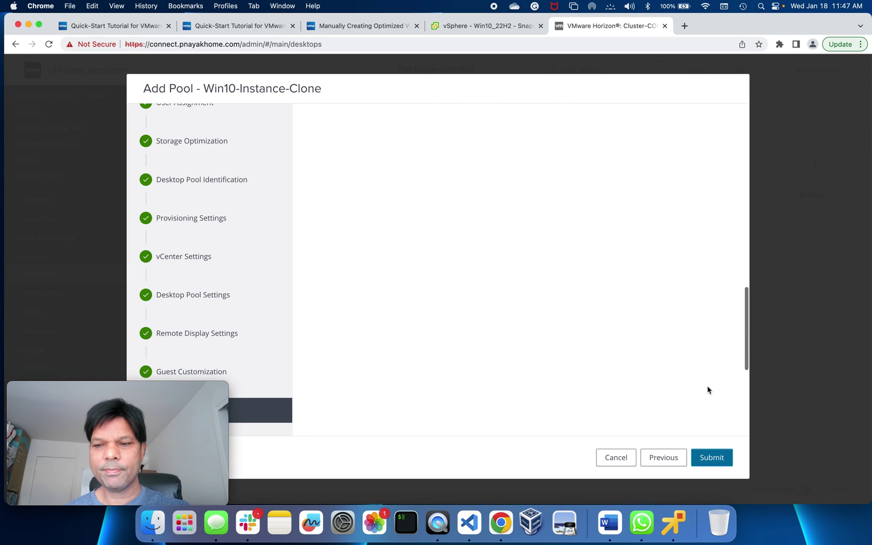
scroll(708, 388, "up", 10)
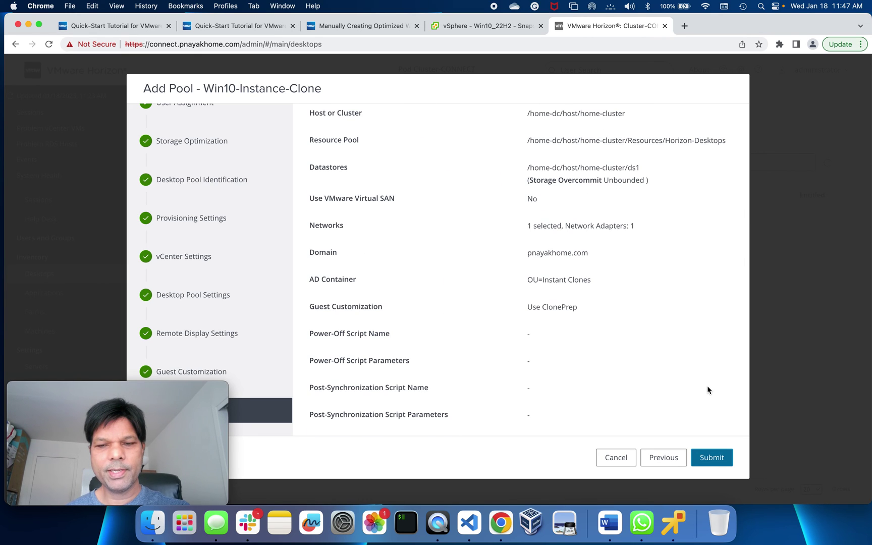
scroll(707, 386, "up", 10)
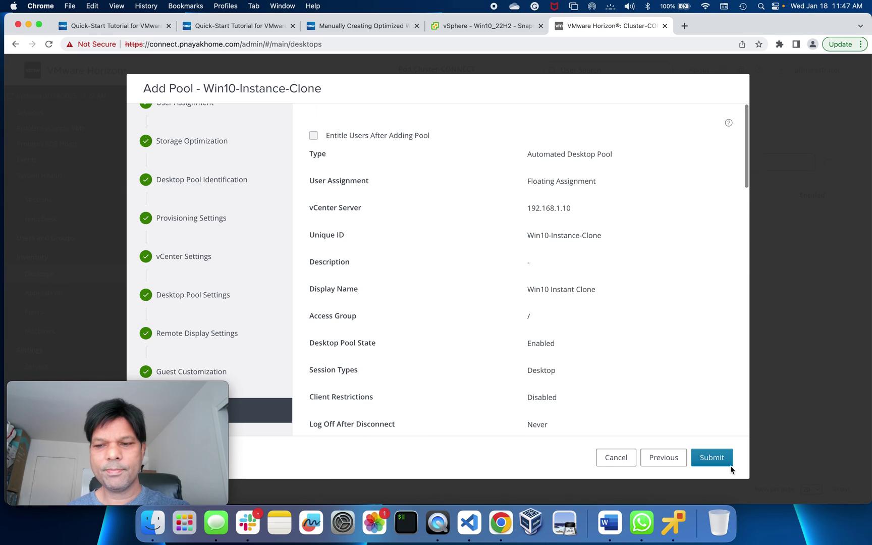
left_click(716, 461)
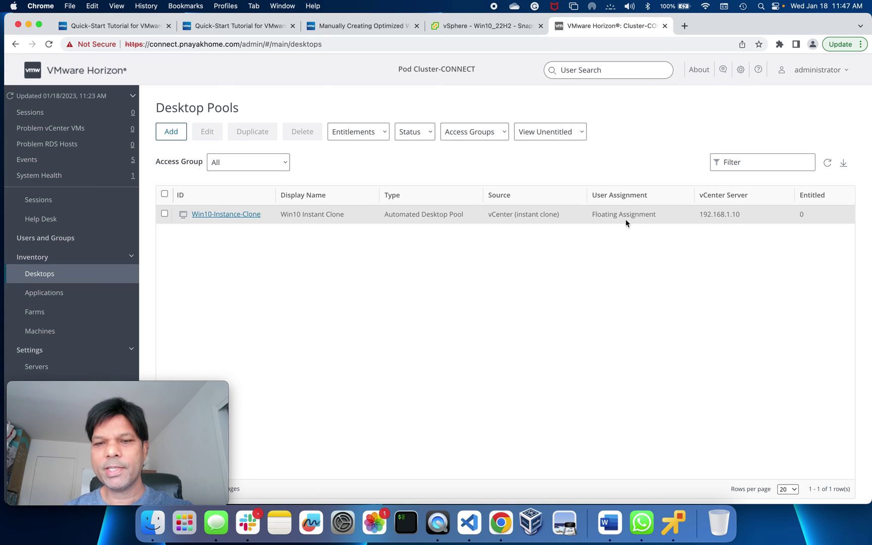
Open Win10-Instance-Clone's details, refresh, and check the Win10_22H2 image shows Publishing
left_click(230, 215)
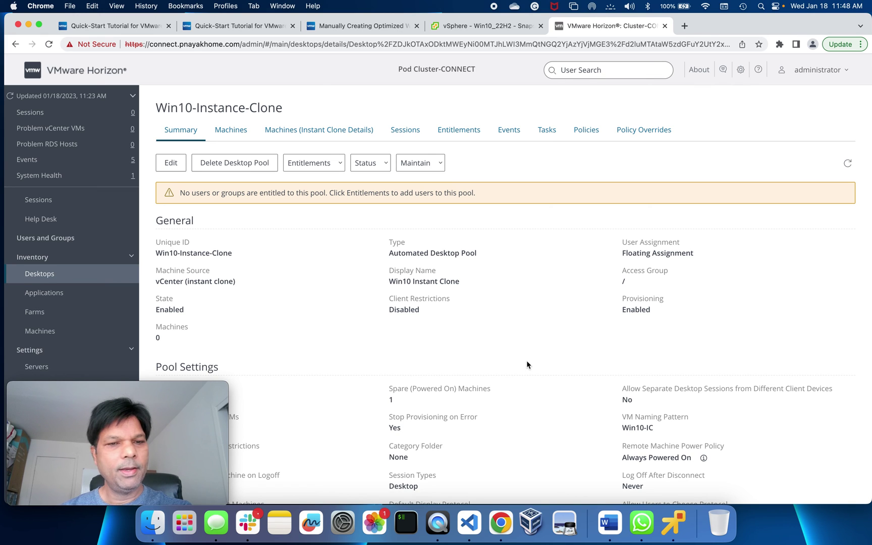
scroll(527, 361, "down", 10)
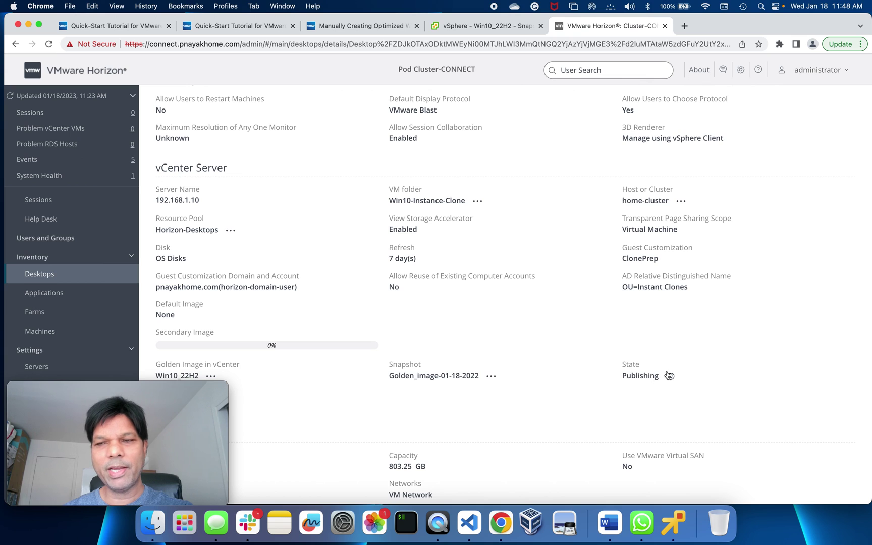
scroll(735, 338, "up", 10)
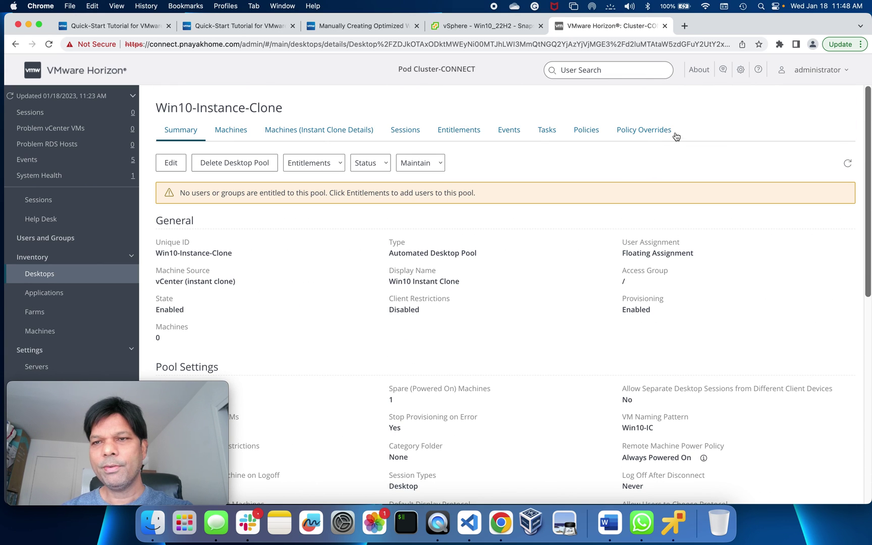
left_click(851, 165)
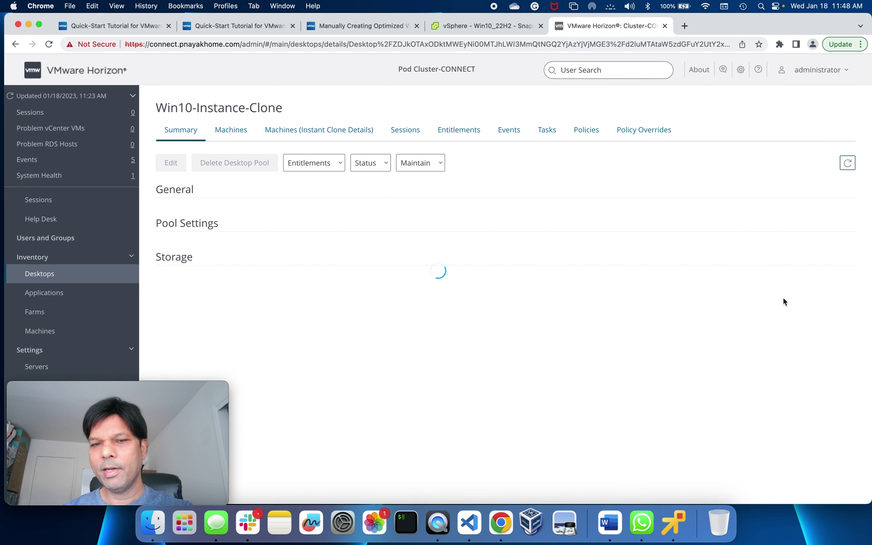
scroll(782, 299, "down", 1)
scroll(783, 300, "down", 10)
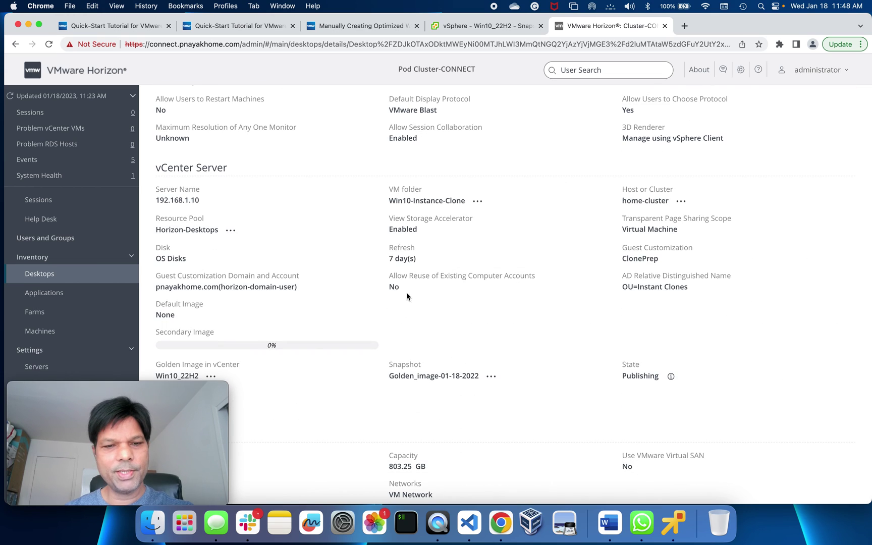